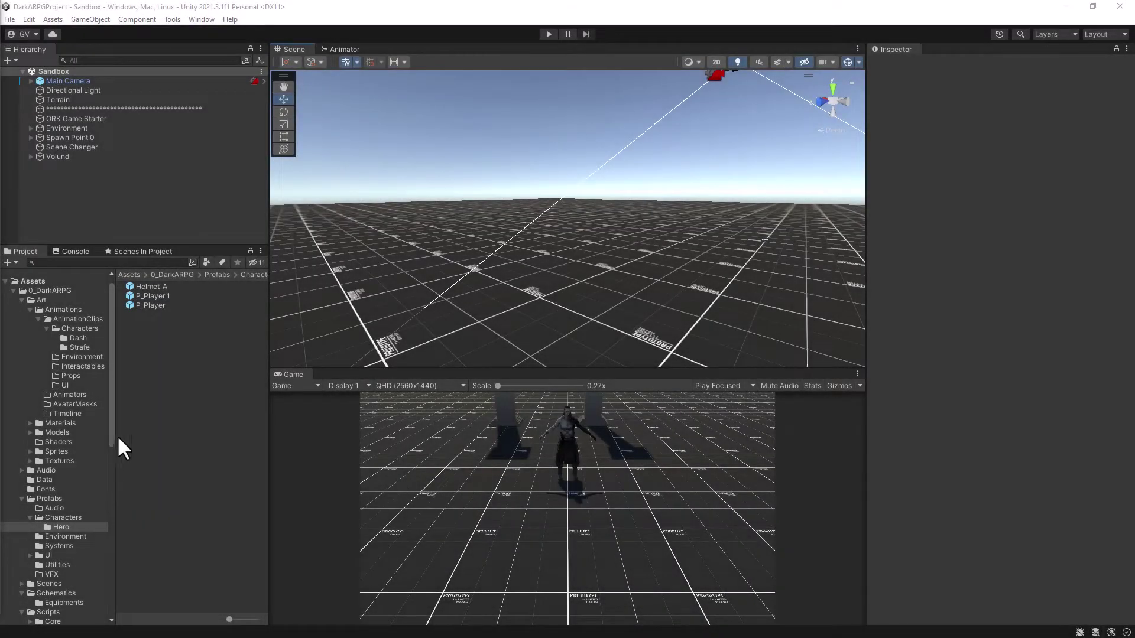
Step: Open Equip_Helmet_A_Schematic from the Equipments folder and inspect its second Select Game Objects node
scroll(81, 443, "down", 3)
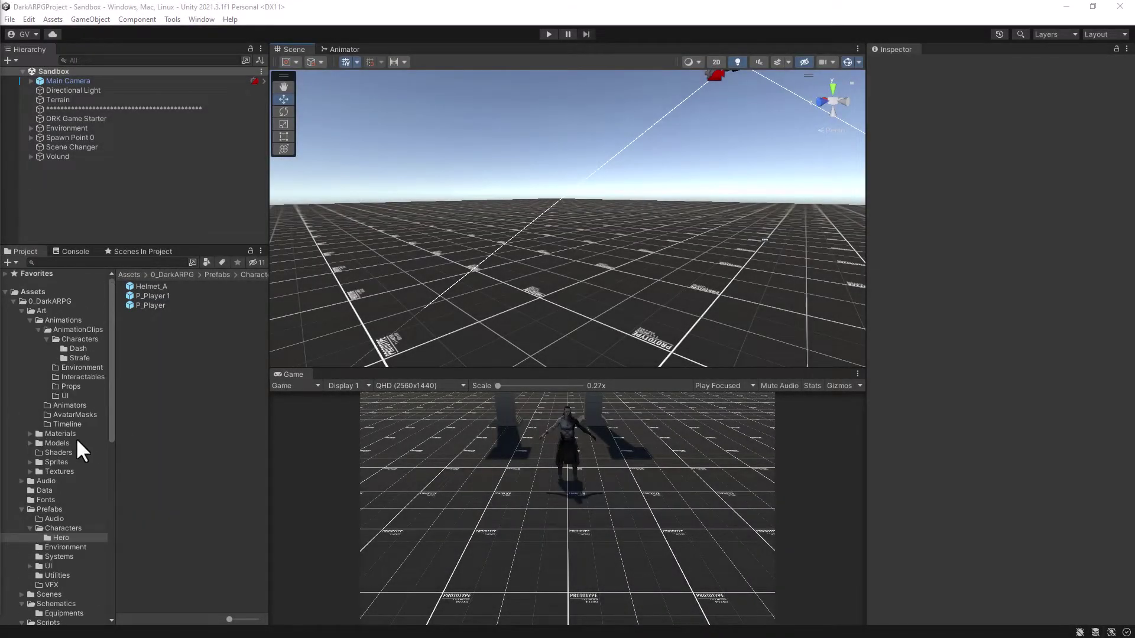
left_click(89, 507)
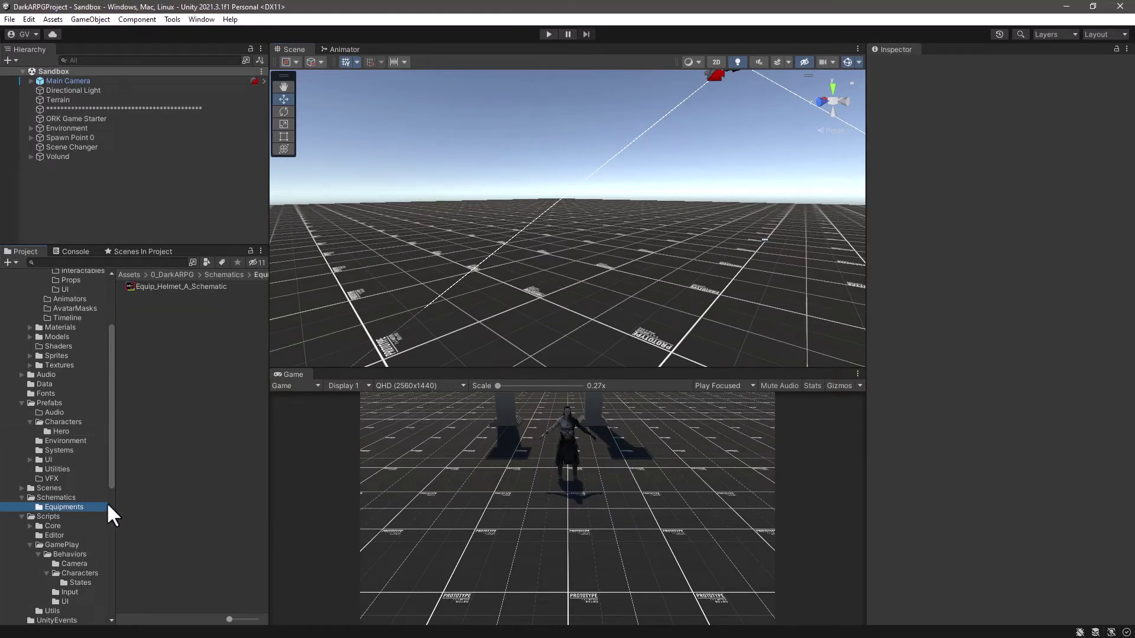
left_click(169, 286)
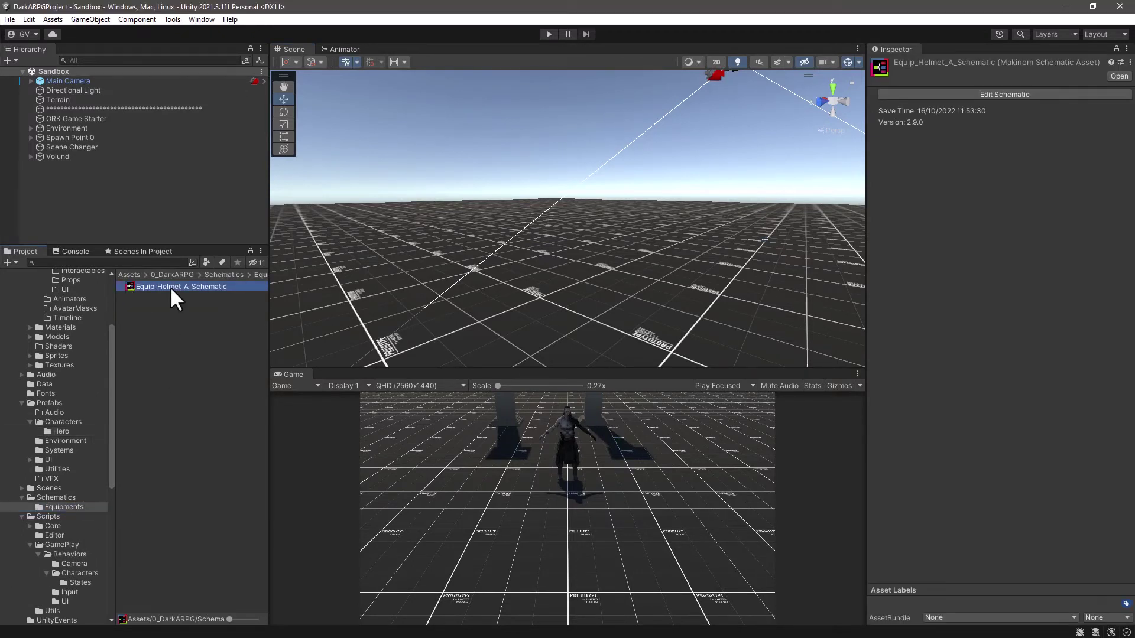
double_click(169, 286)
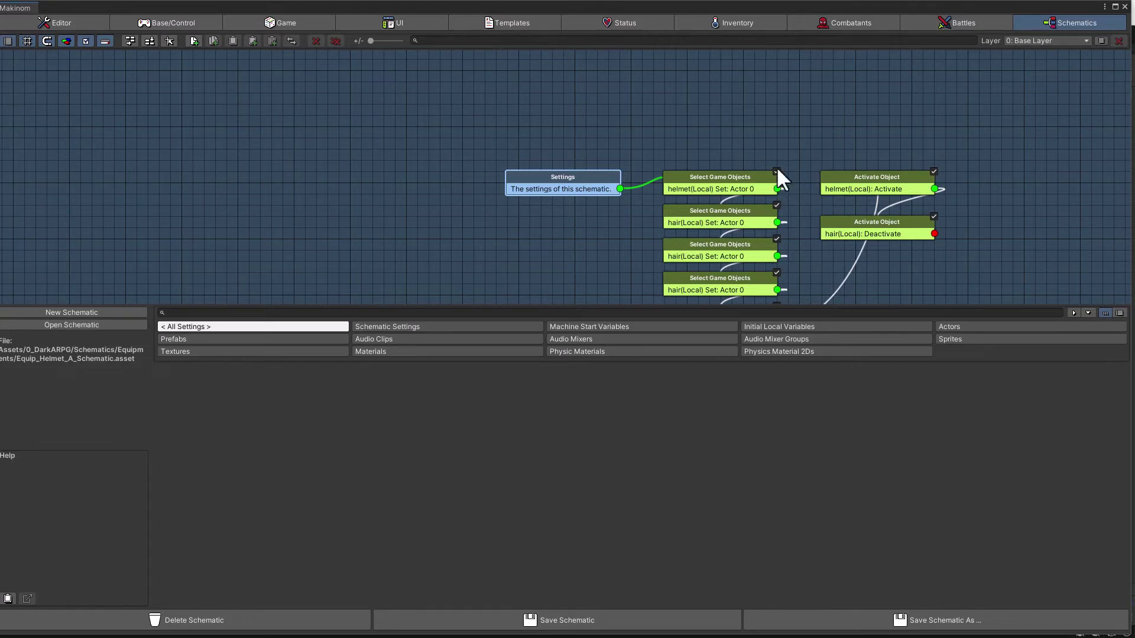
middle_click_drag(825, 136, 572, 91)
left_click(480, 157)
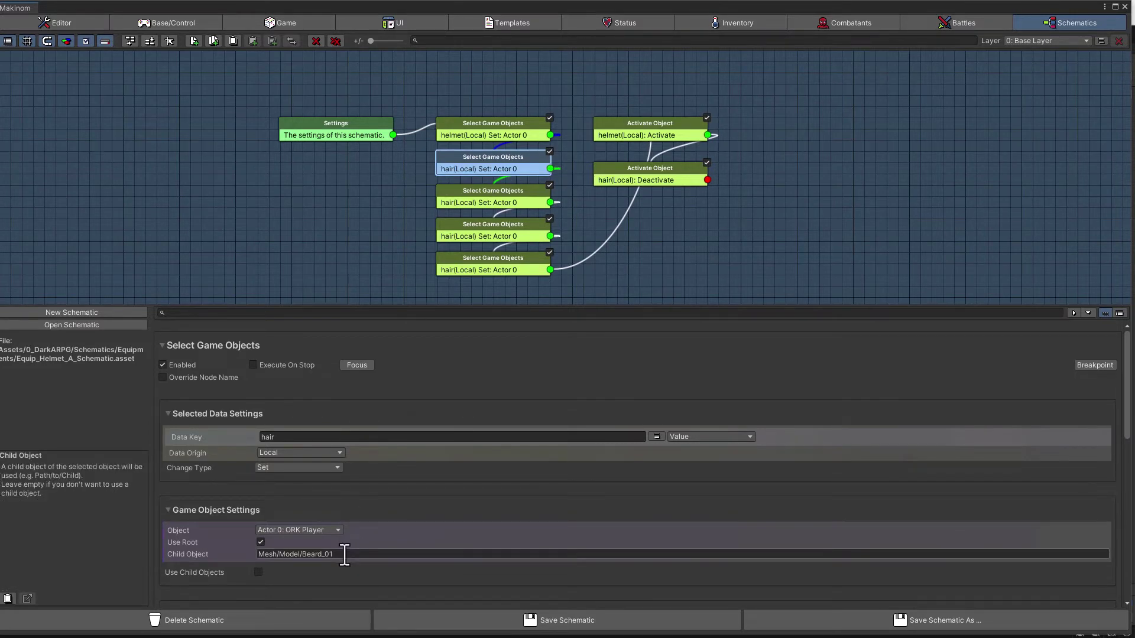
Step: Review the second through fifth Select Game Objects nodes in the schematic
left_click(483, 194)
left_click(481, 229)
left_click(478, 261)
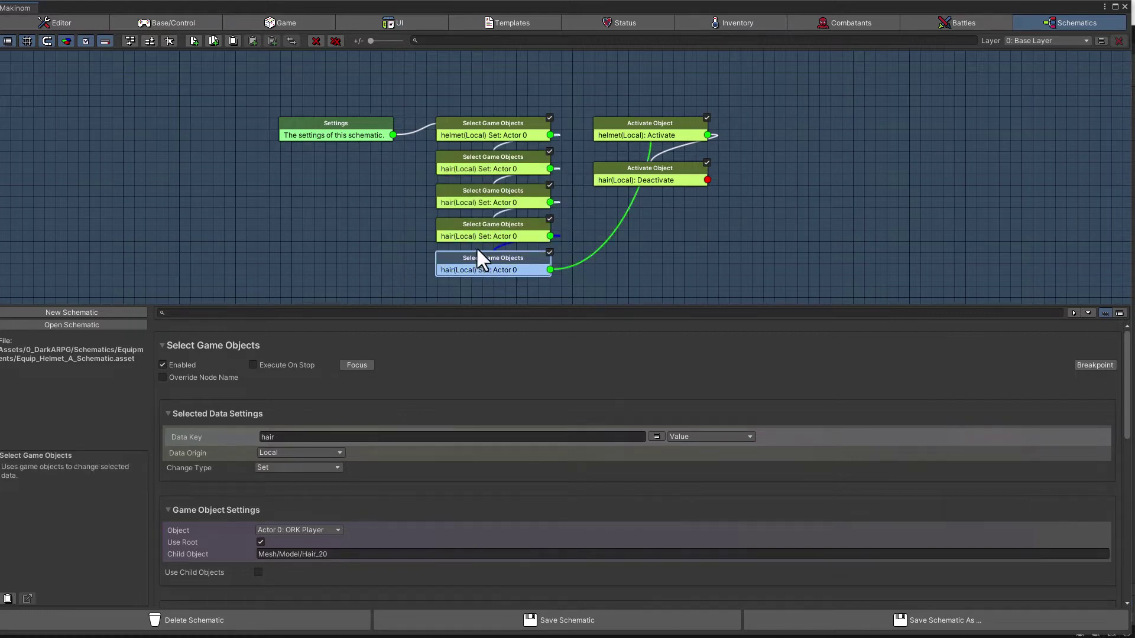
left_click(486, 170)
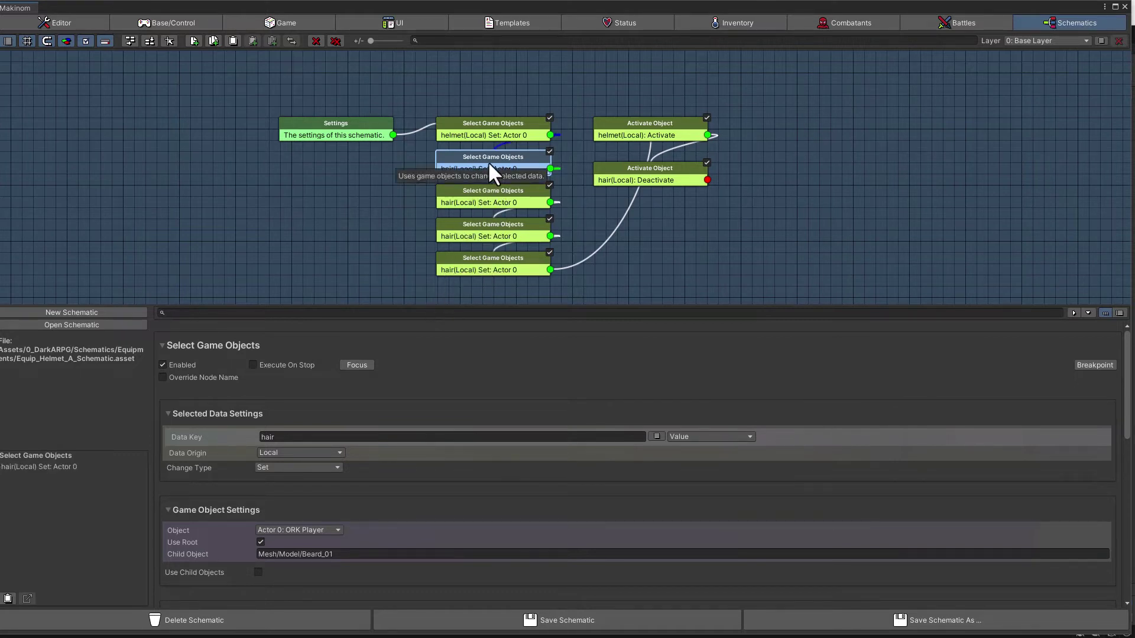
Step: Set Change Type to Add on the third, fourth and fifth hair nodes, then save and close
left_click(493, 194)
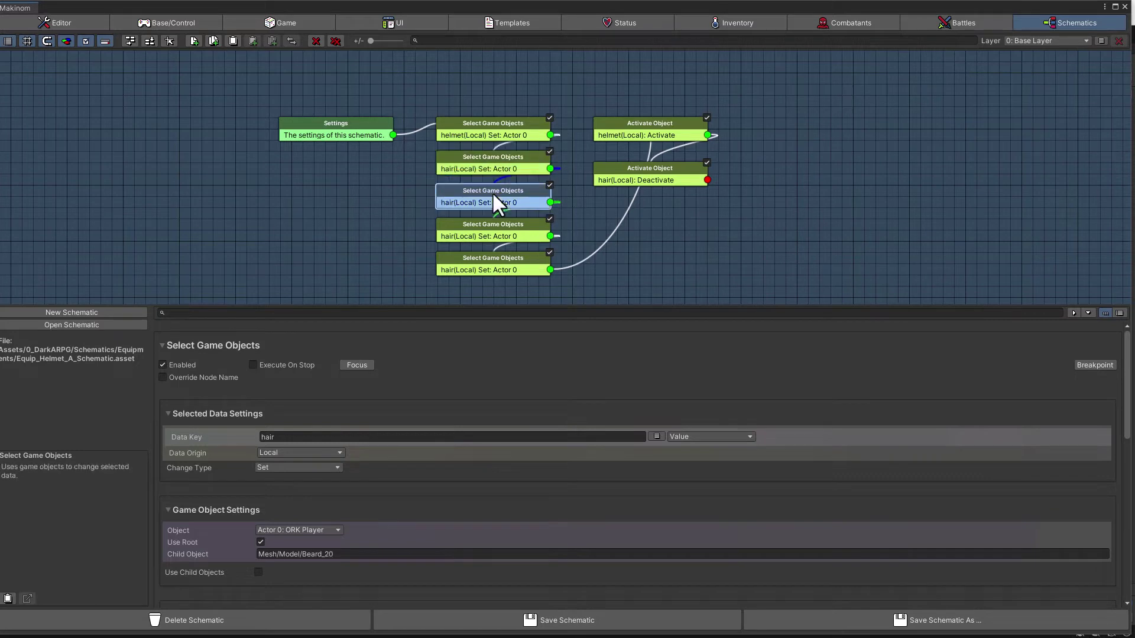
left_click(311, 467)
left_click(296, 513)
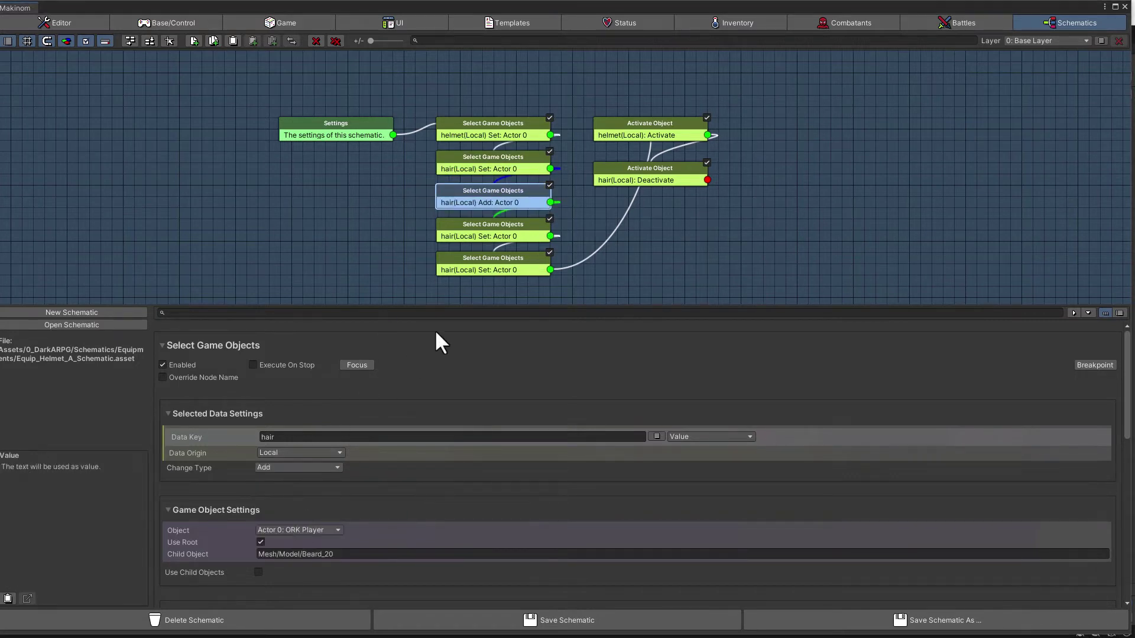
left_click(517, 237)
left_click(322, 467)
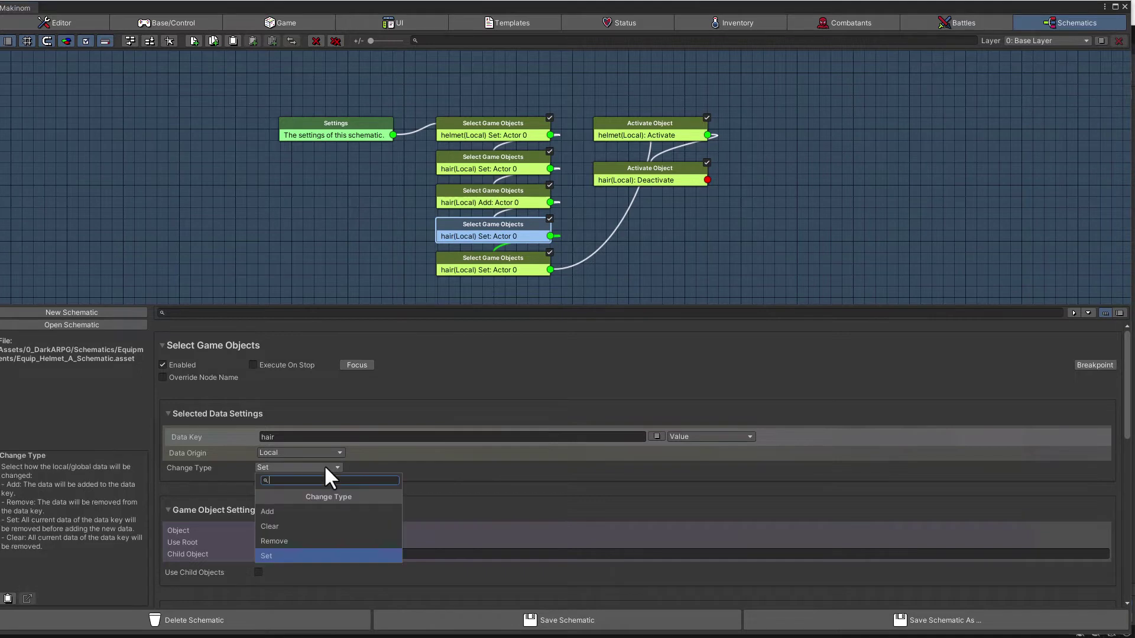
left_click(292, 511)
left_click(476, 270)
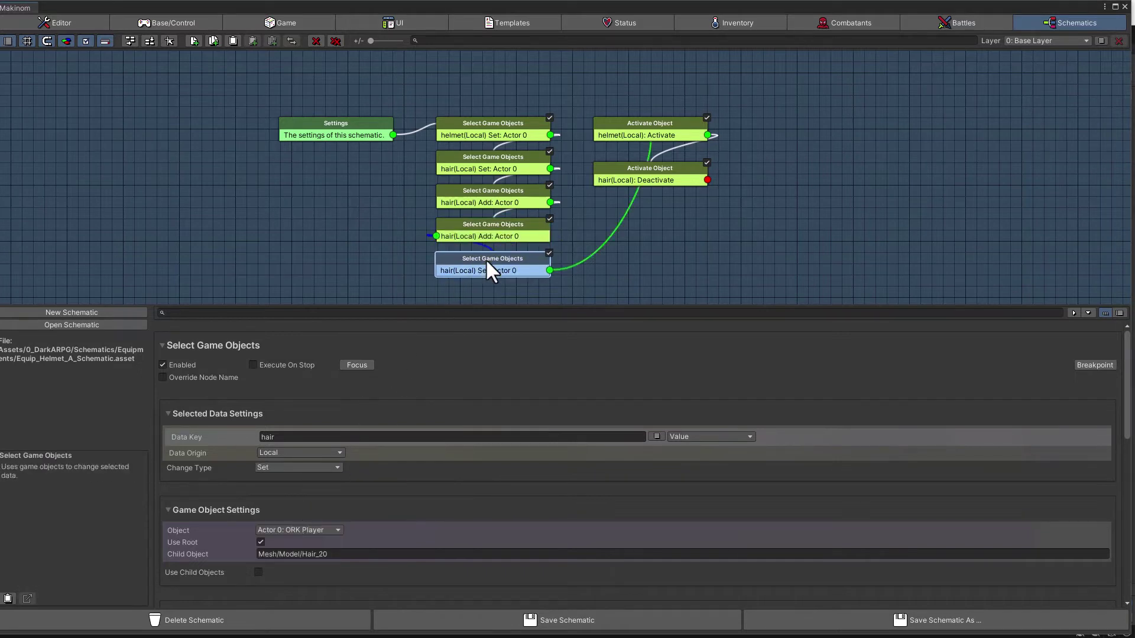
left_click(320, 467)
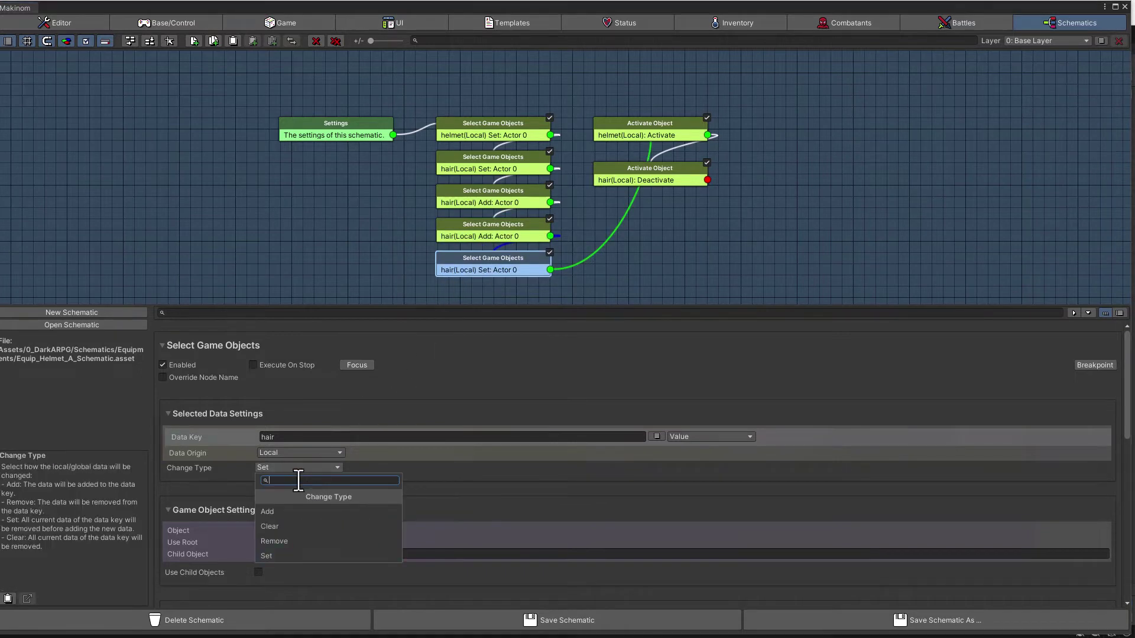
left_click(278, 512)
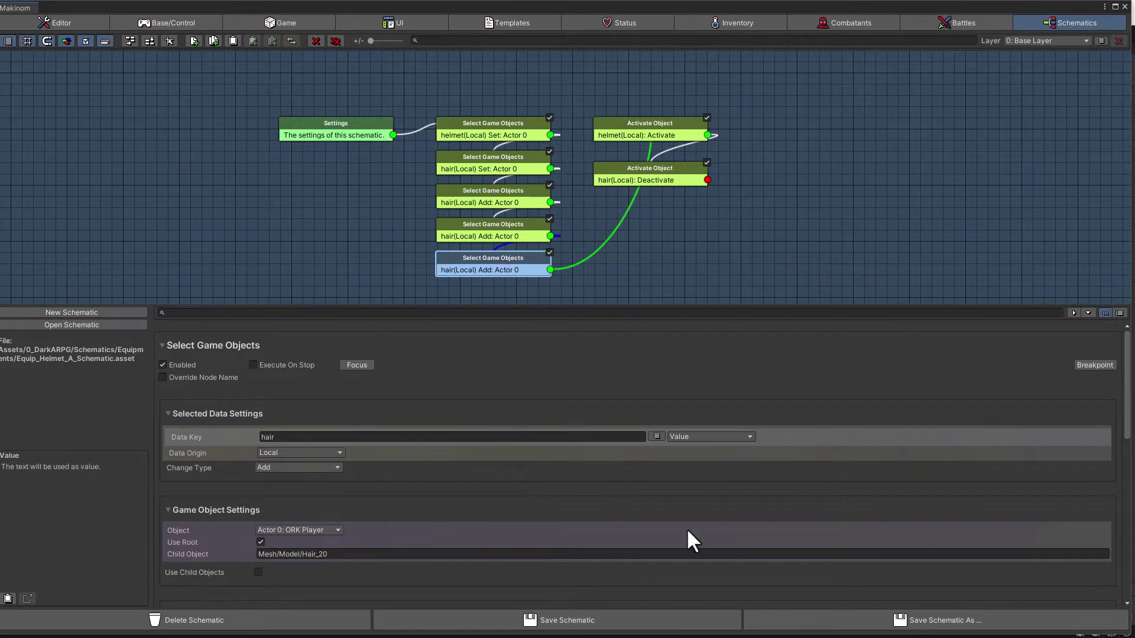
left_click(663, 623)
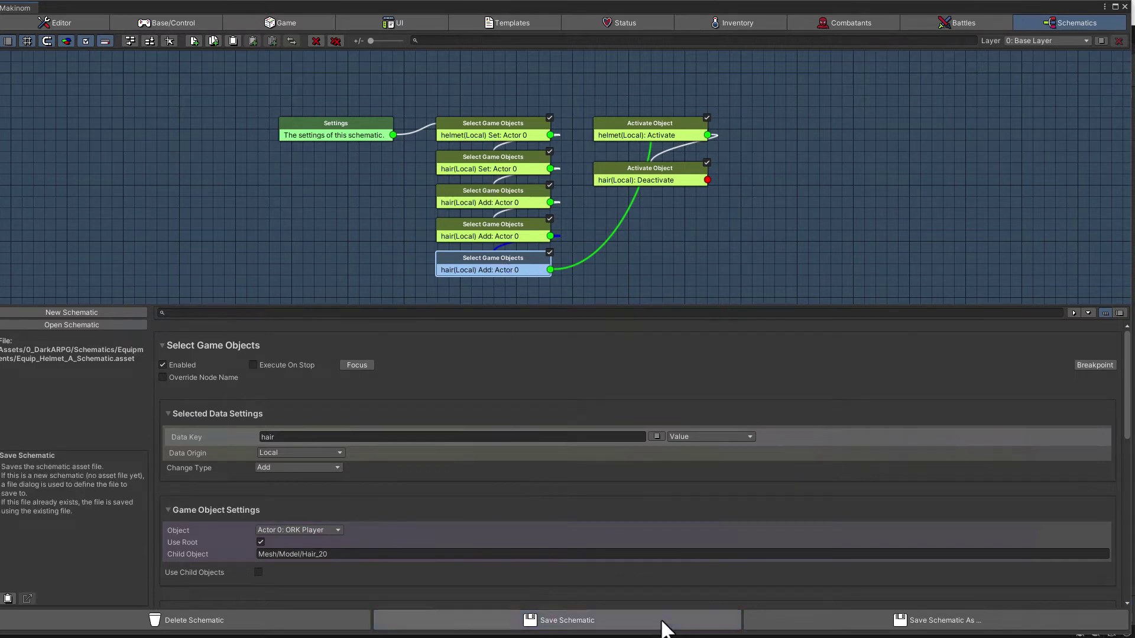
left_click(1124, 7)
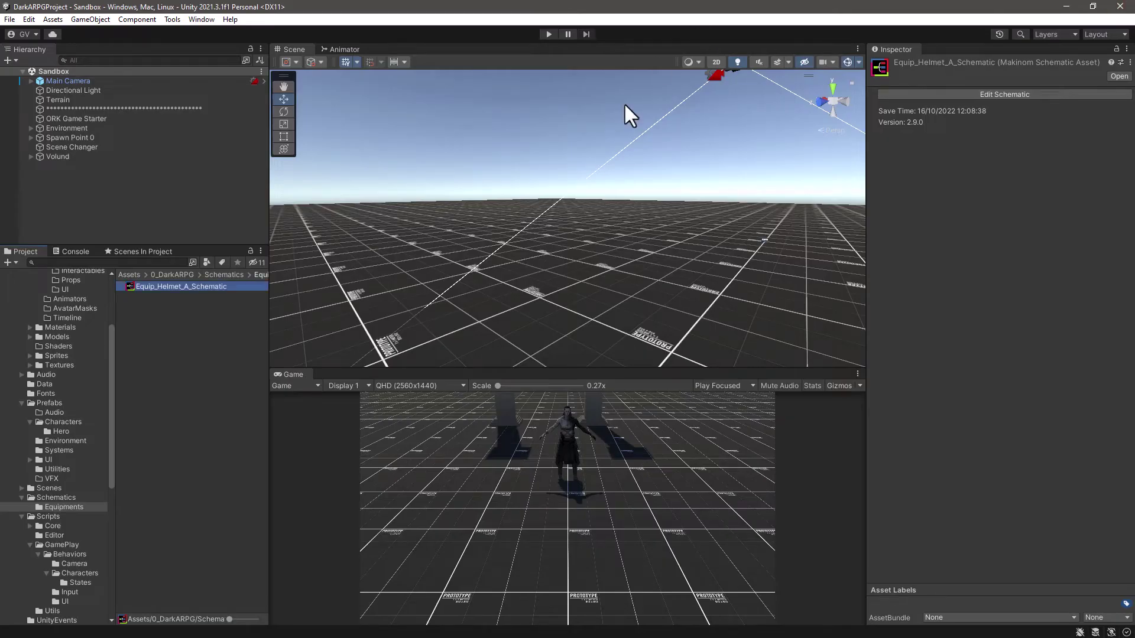
Step: Enter Play mode and equip the grey helmet on the hero with the E key
key("ctrl+p")
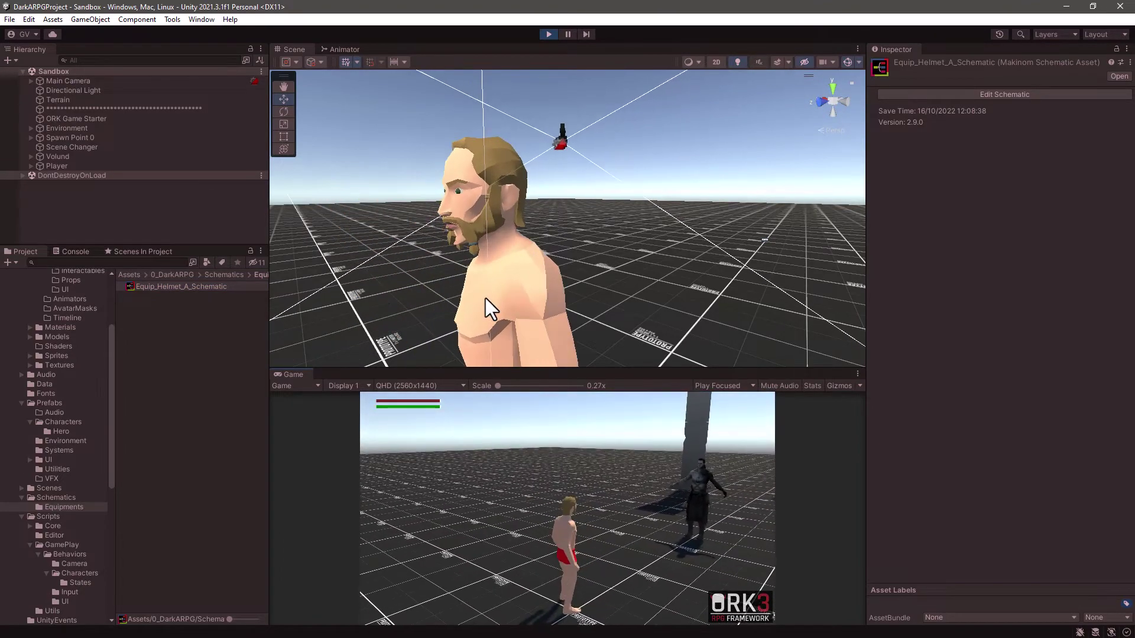
middle_click_drag(428, 306, 486, 295)
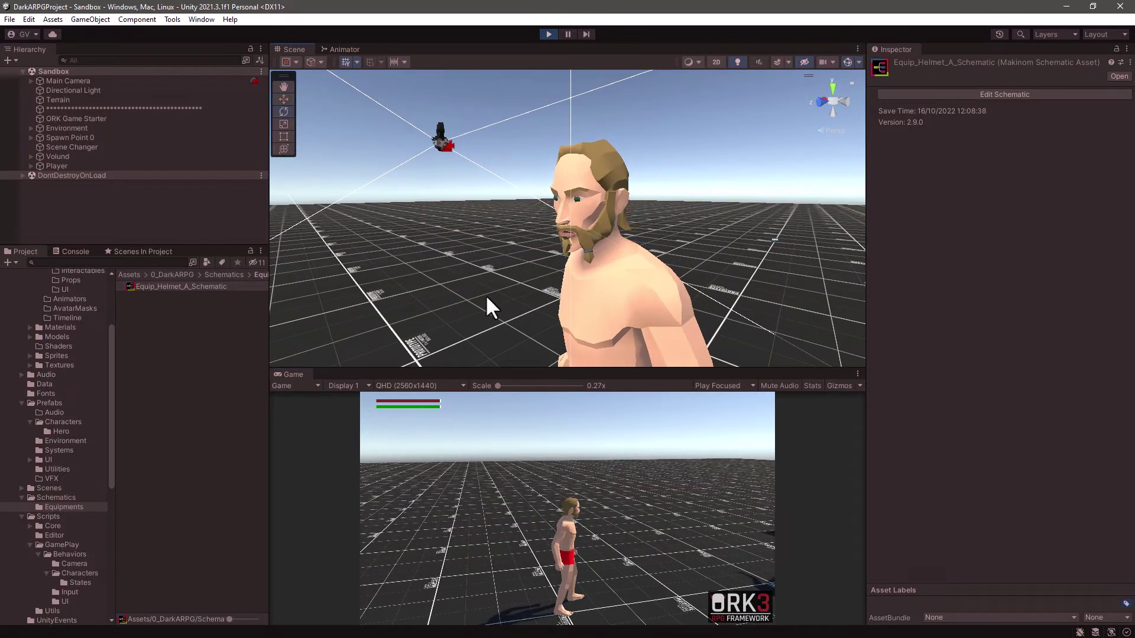
left_click(509, 410)
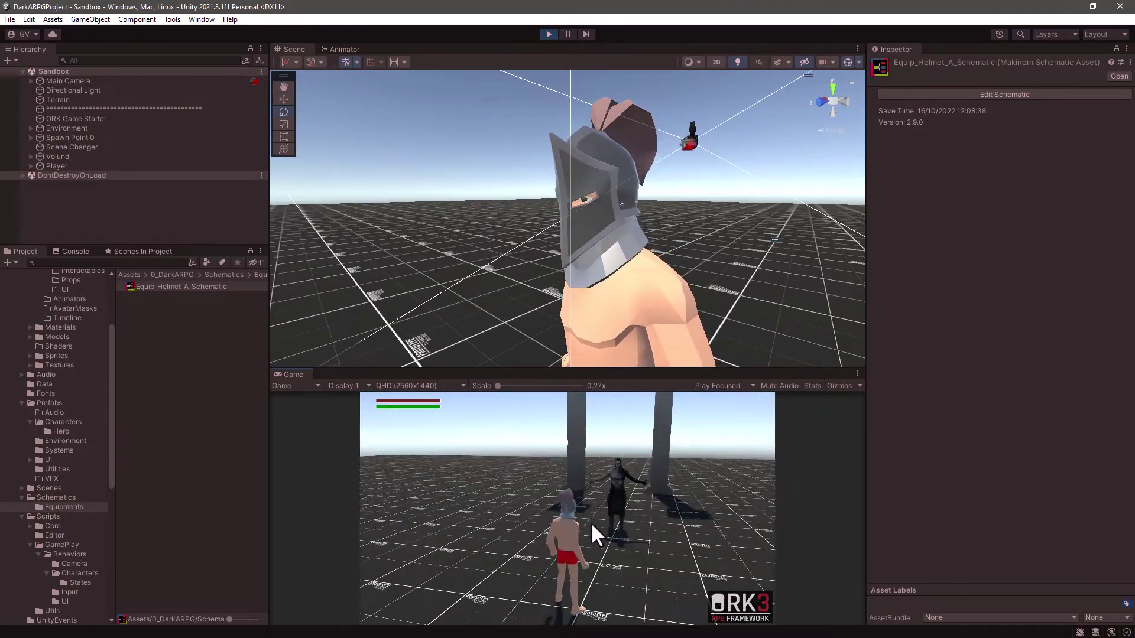
left_click_drag(714, 273, 603, 378, "alt")
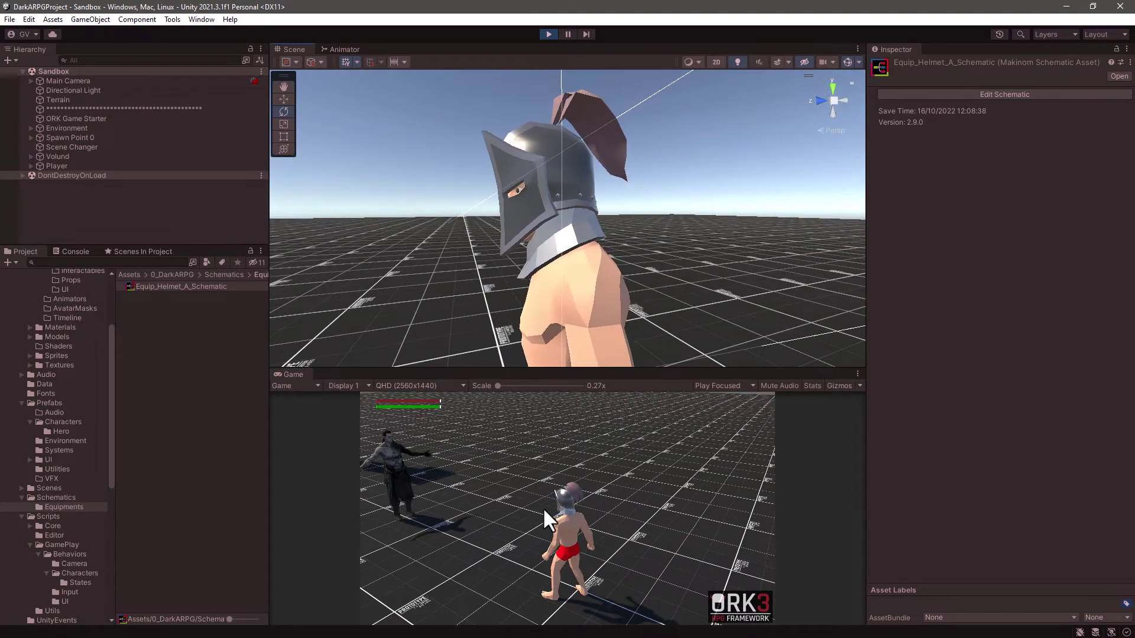
Step: Stop Play mode and duplicate the Equip_Helmet_A_Schematic asset
key("ctrl+p")
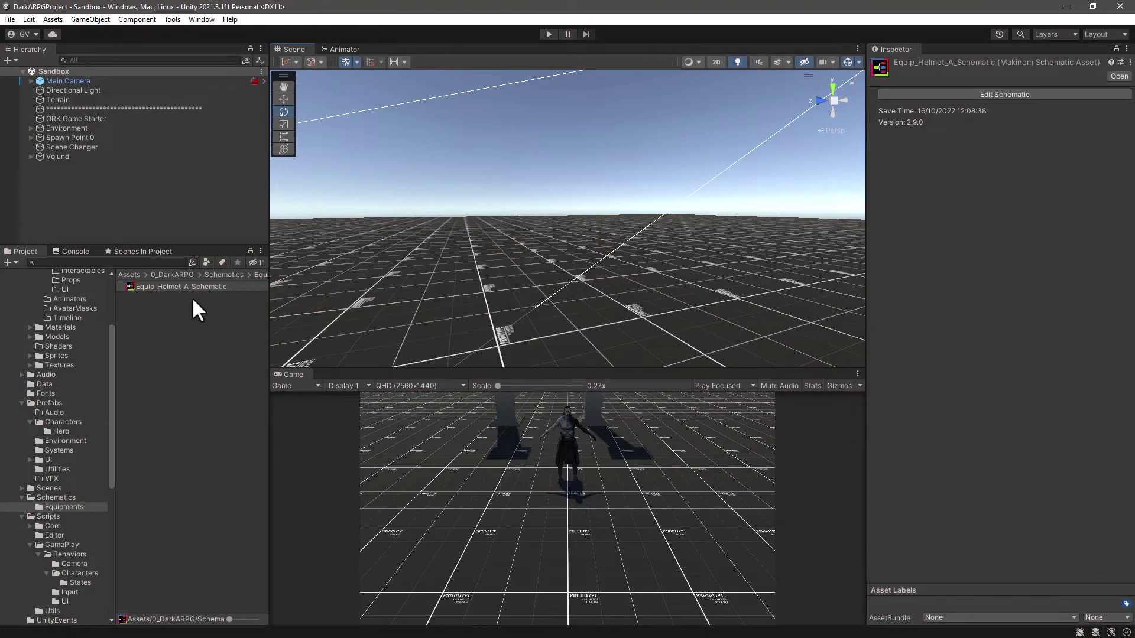
left_click(192, 284)
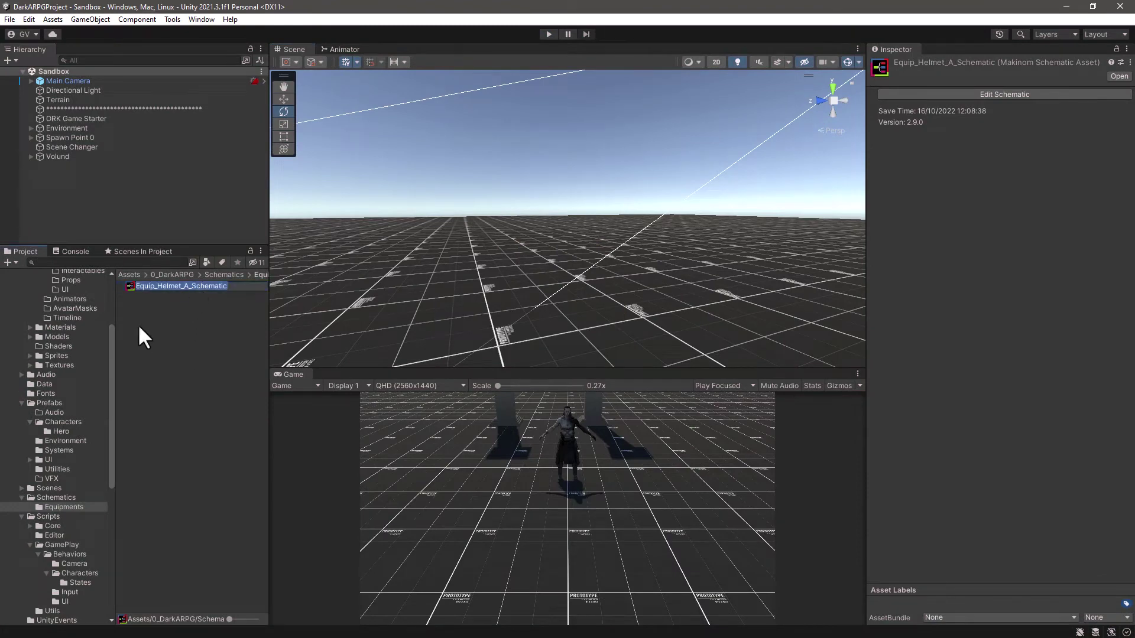
left_click(134, 290)
key("ctrl+d")
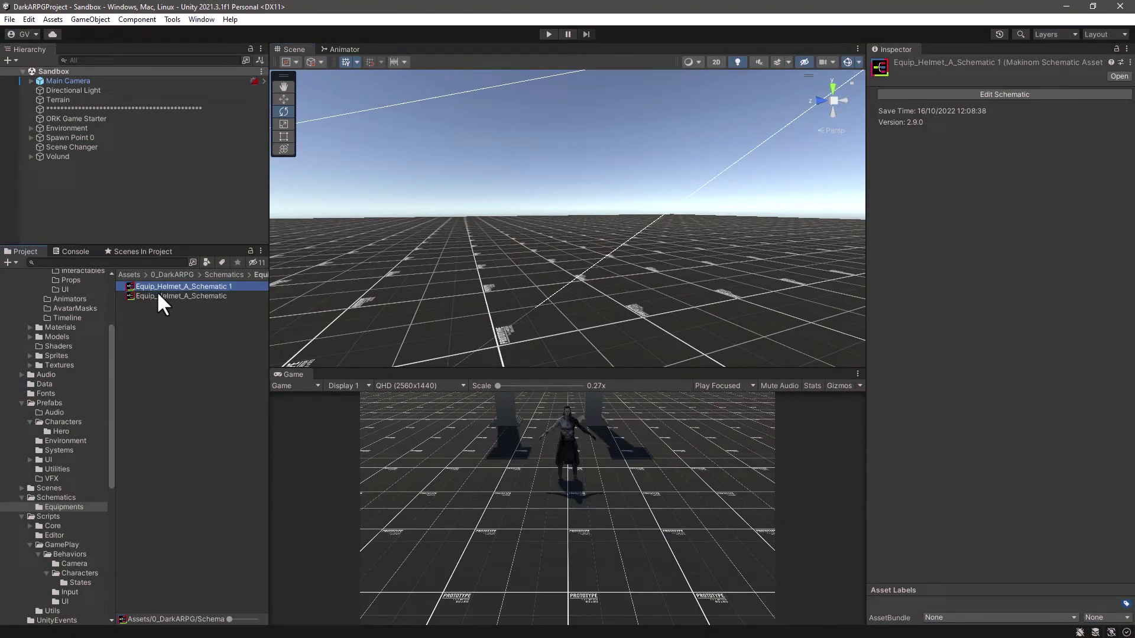
Step: Rename the duplicate to UnEquip_Helmet_A_Schematic
left_click(159, 286)
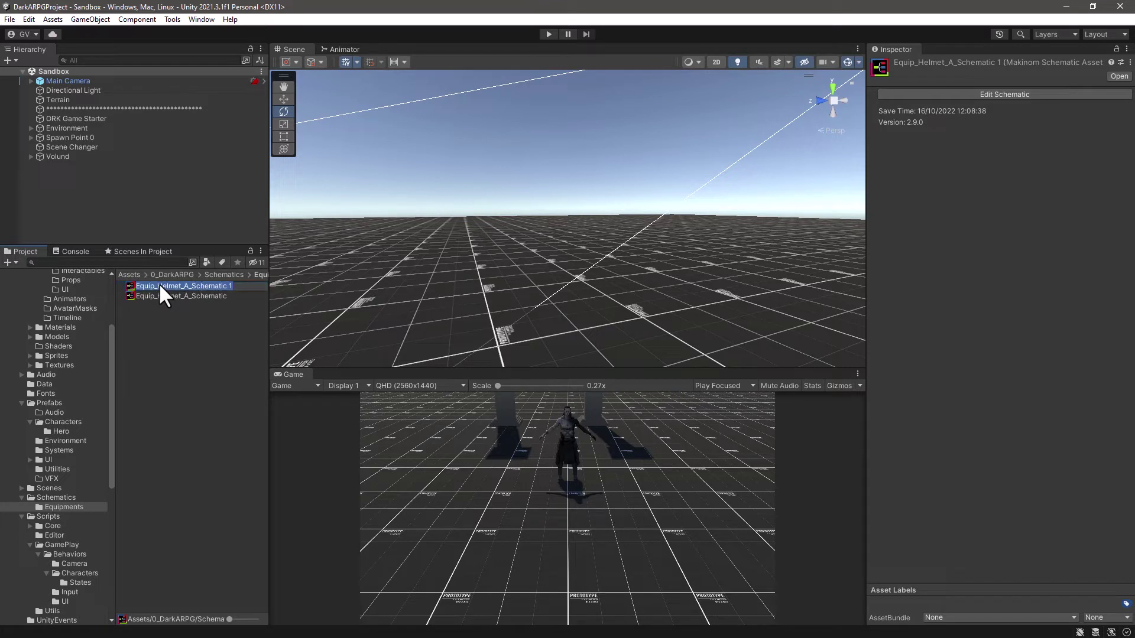
left_click(153, 286)
key("Home")
type("UN")
key("BackSpace")
type("n")
key("End")
key("BackSpace")
key("BackSpace")
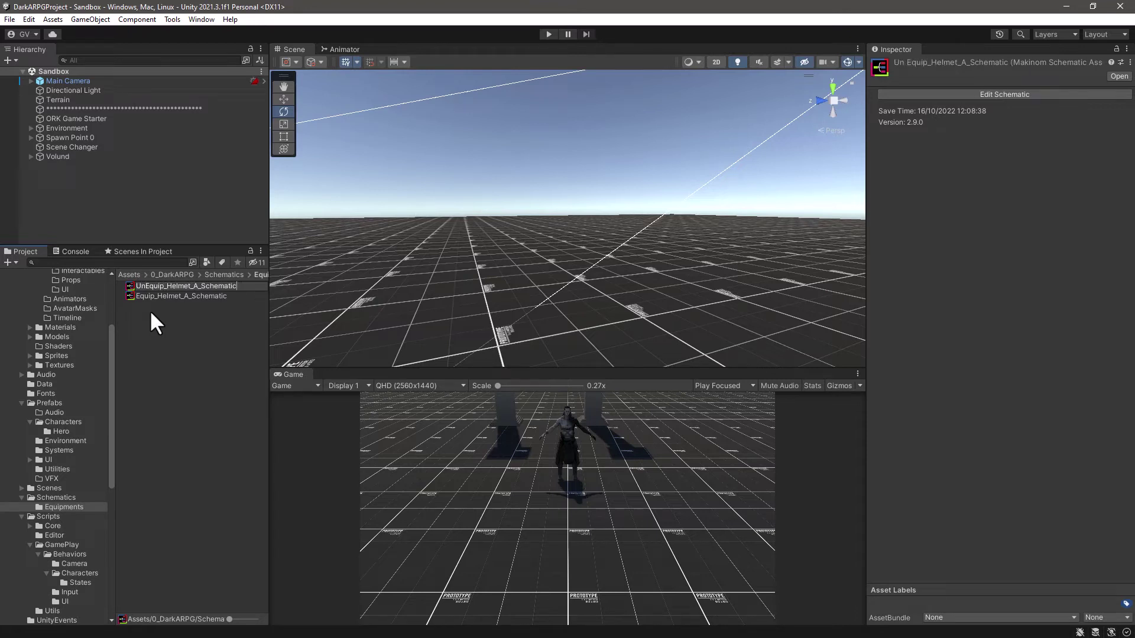
key("Return")
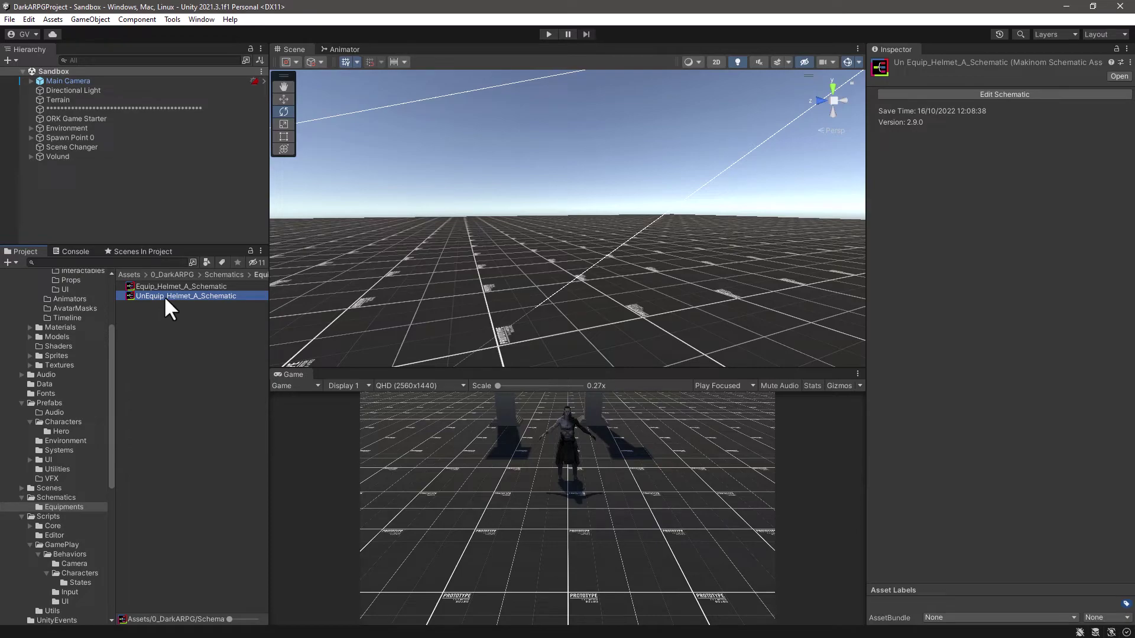
Step: In UnEquip_Helmet_A_Schematic, uncheck Set Active on the helmet node, check it on the hair node, and save
double_click(165, 296)
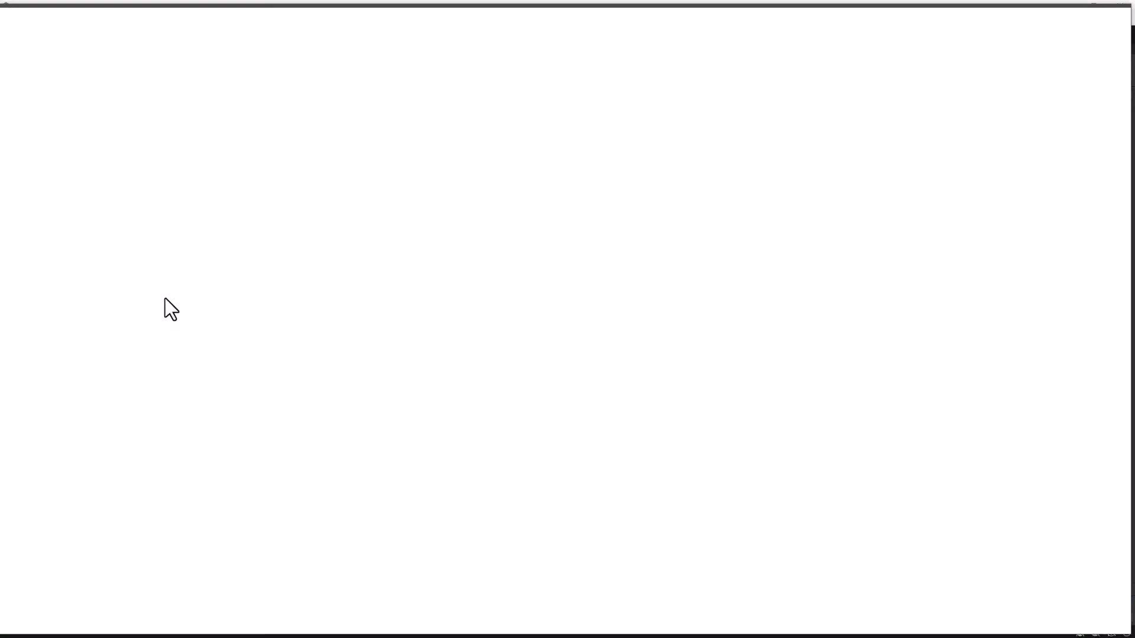
middle_click_drag(952, 276, 712, 191)
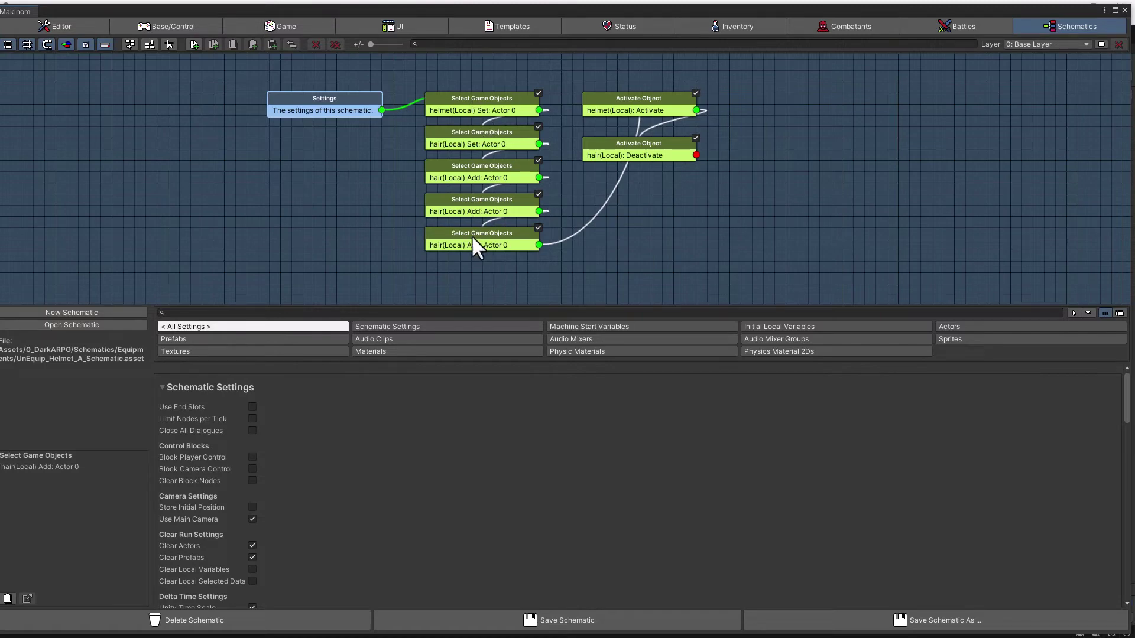
left_click(639, 106)
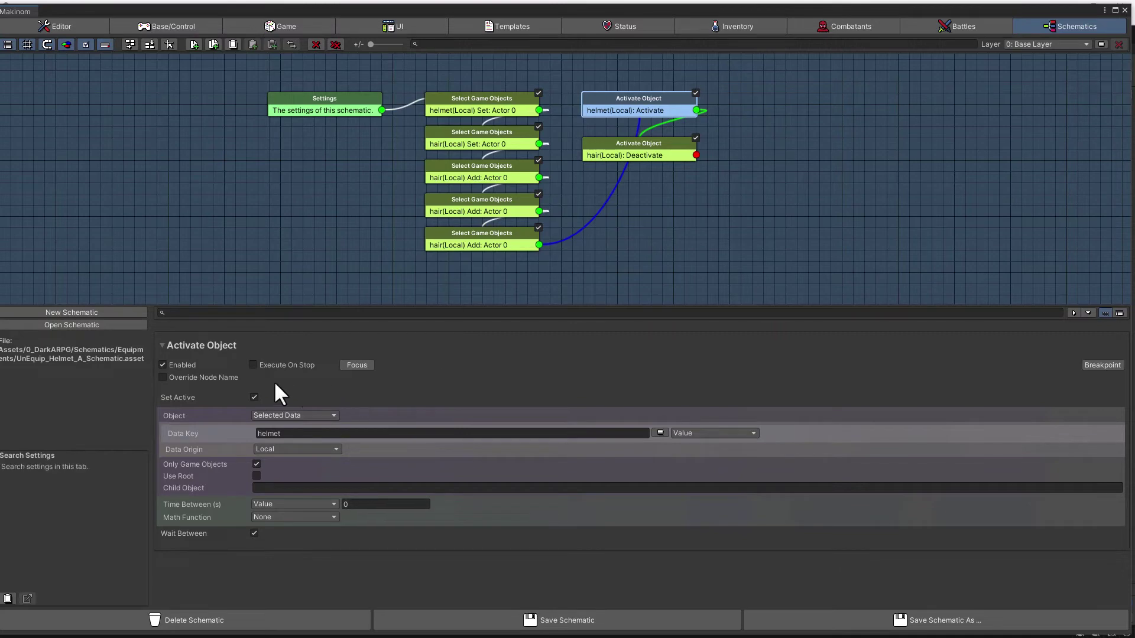
left_click(254, 397)
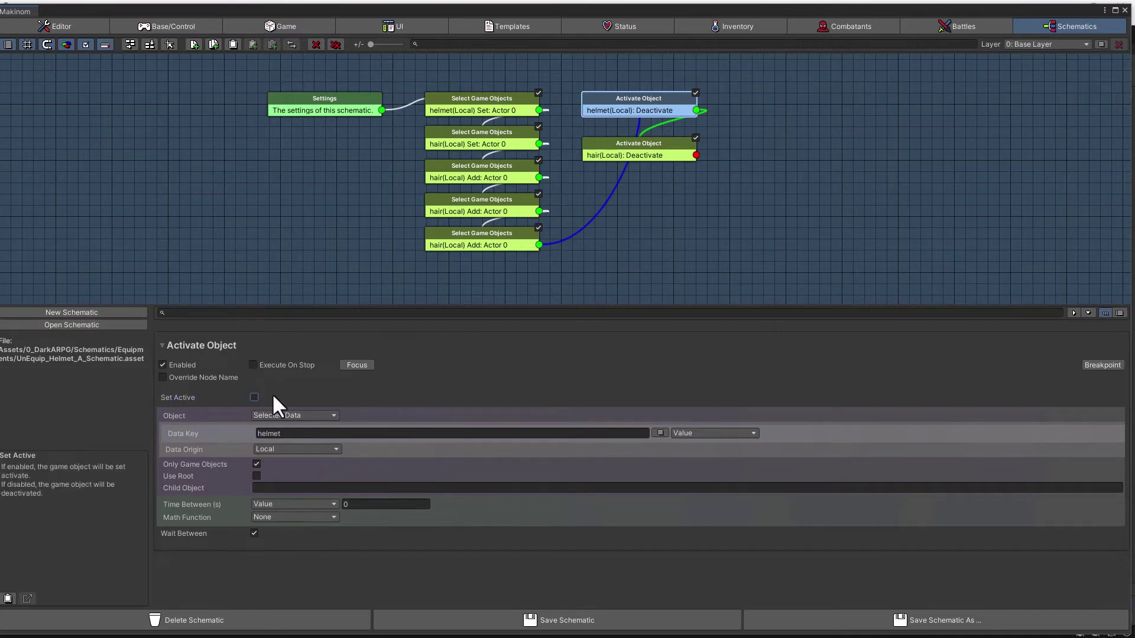
left_click(630, 142)
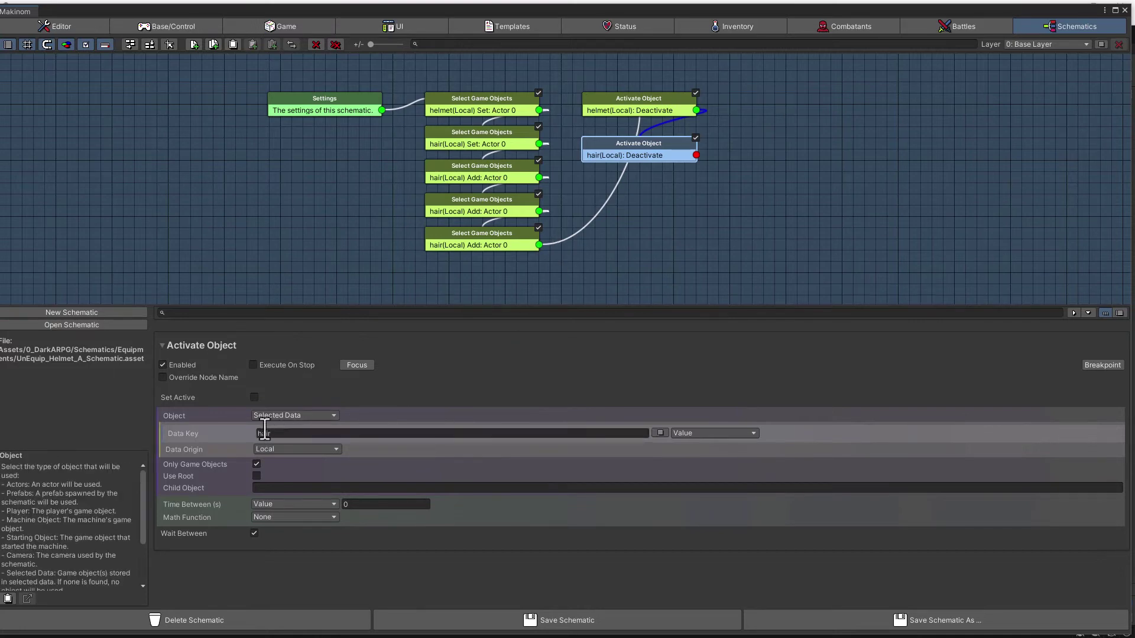
left_click(254, 397)
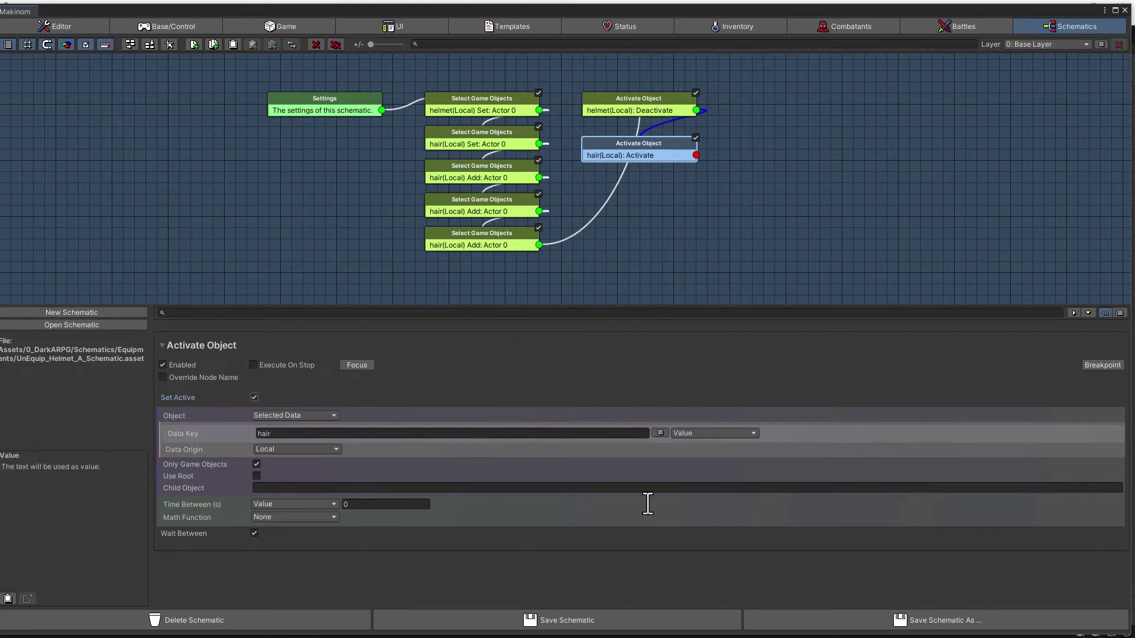
left_click(609, 623)
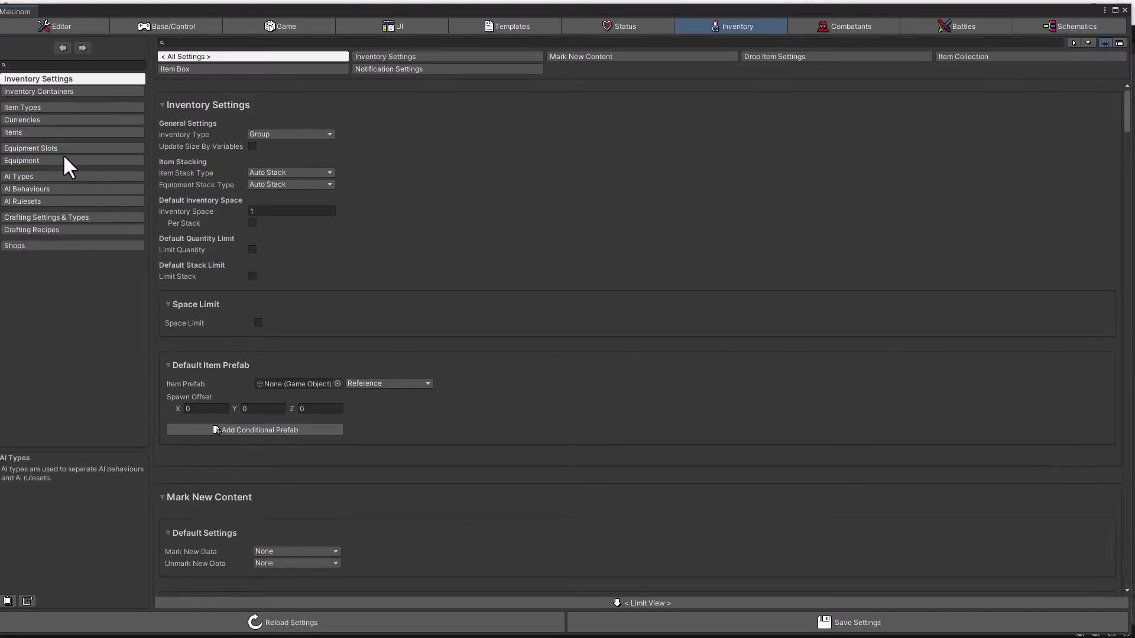
Step: Set Helmet A's Unequip Schematic to UnEquip_Helmet_A_Schematic, save the settings and close Makinom
left_click(64, 158)
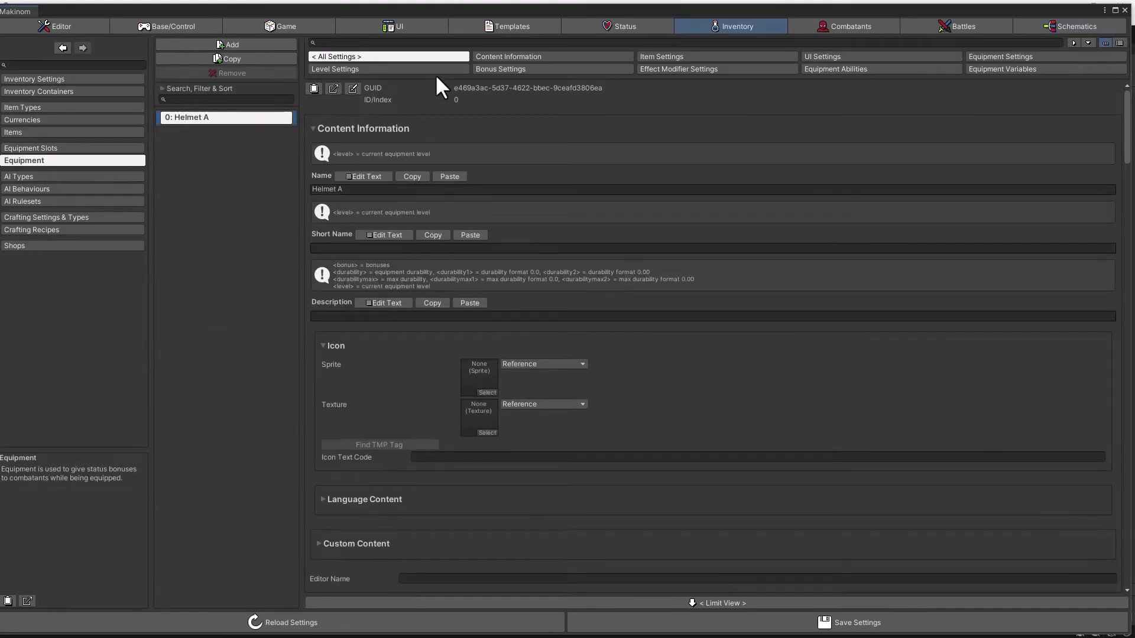
left_click(431, 67)
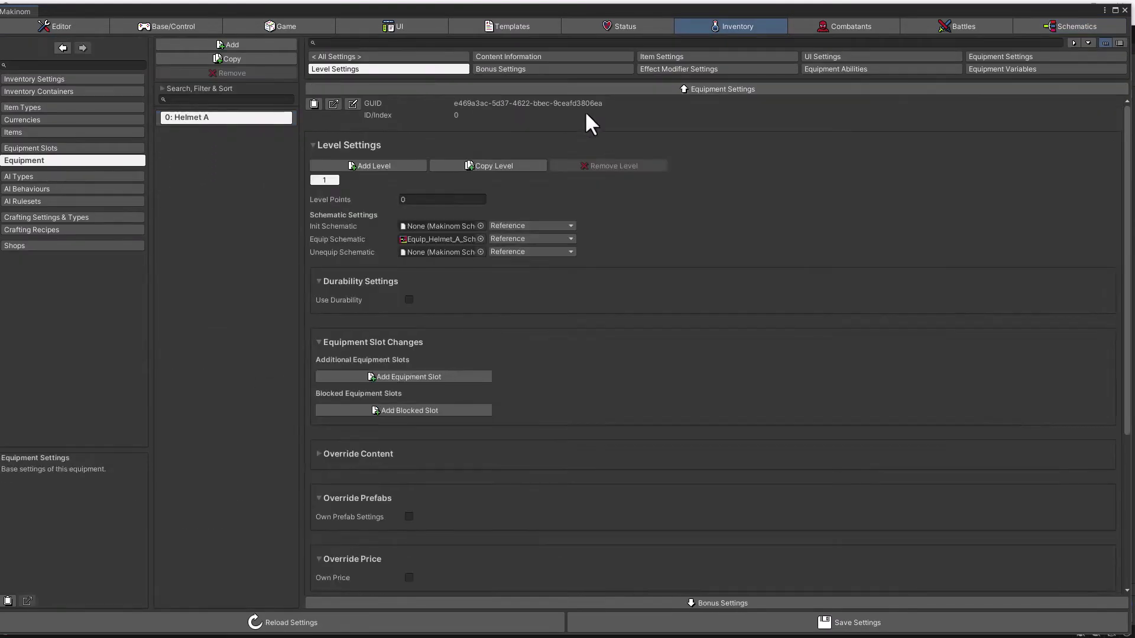
left_click(480, 252)
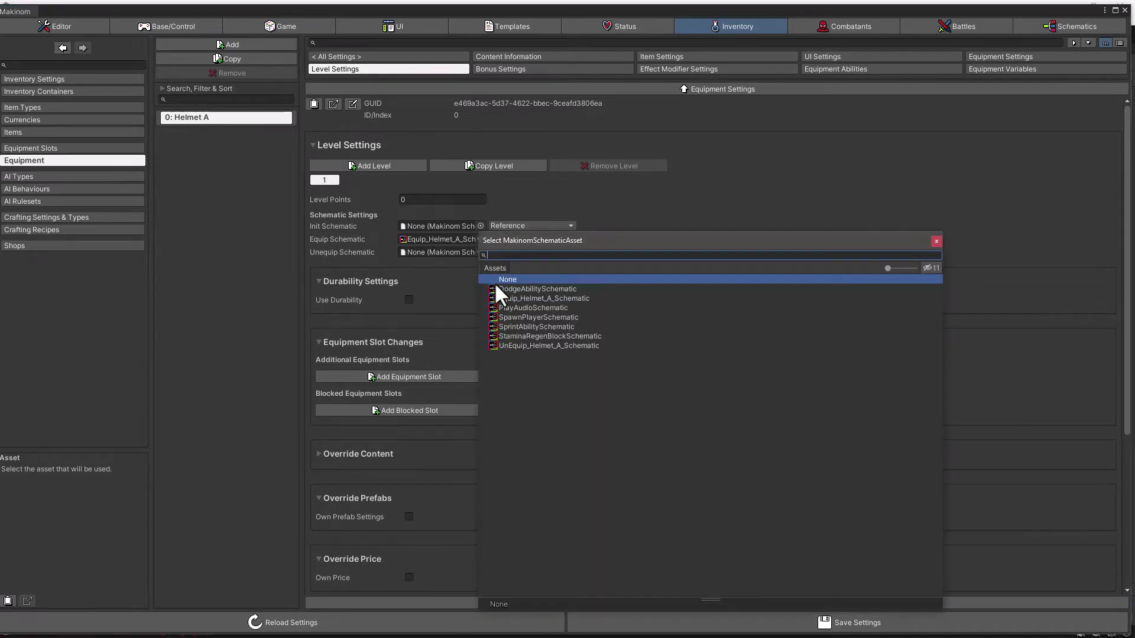
double_click(540, 345)
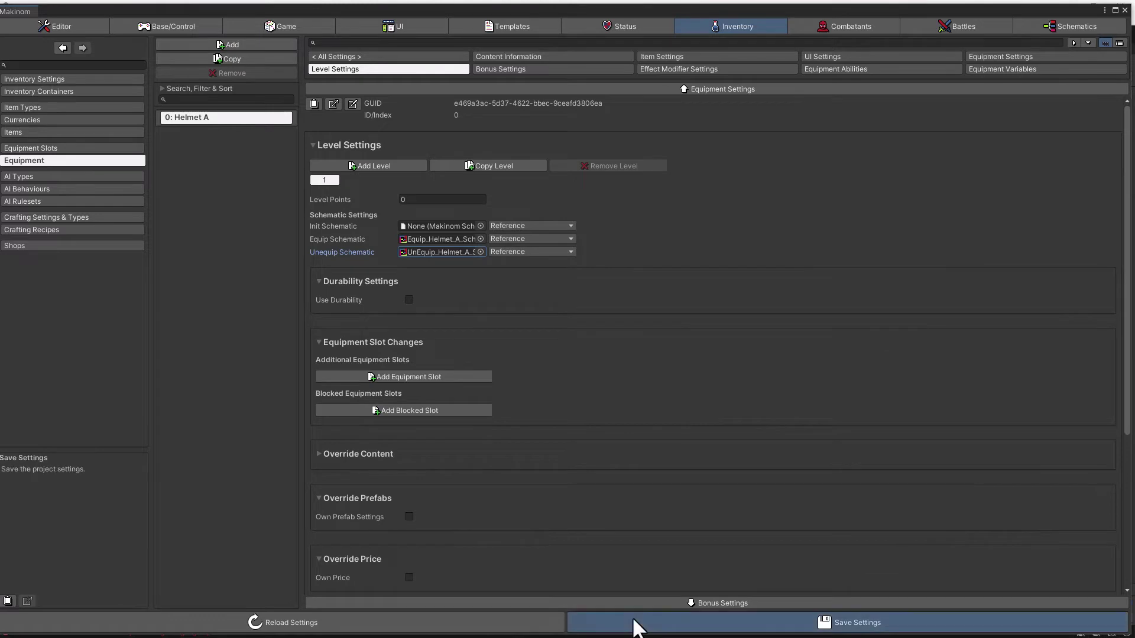
left_click(633, 623)
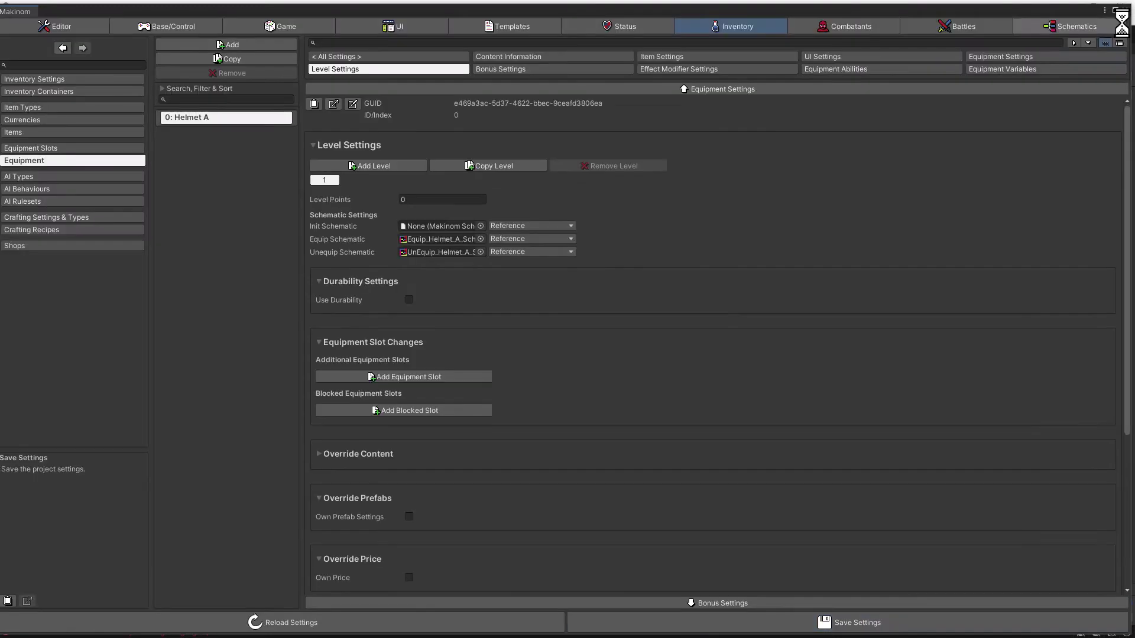
left_click(1124, 10)
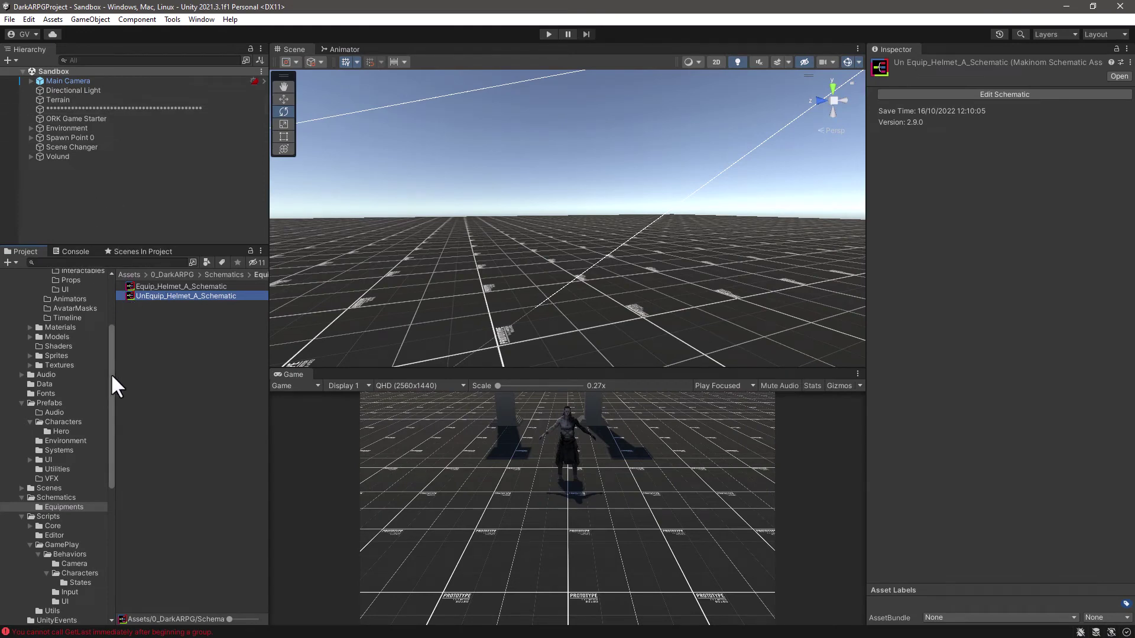
Step: Select the P_Player prefab in the Hero prefabs folder
left_click_drag(111, 373, 108, 300)
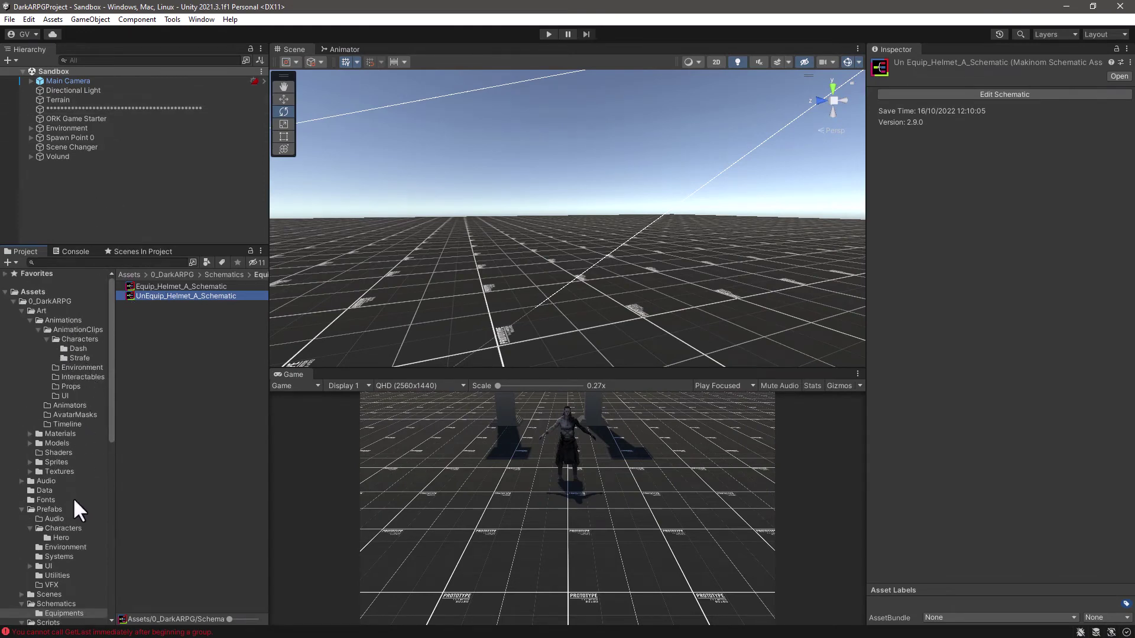
scroll(72, 498, "down", 3)
left_click(61, 467)
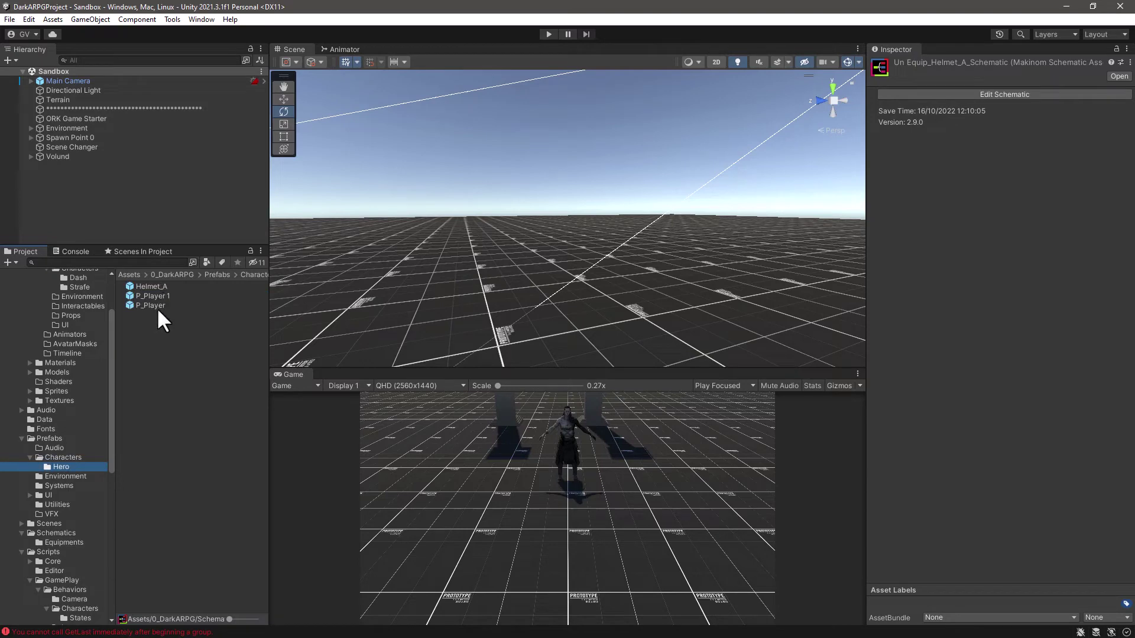
left_click(157, 305)
Step: Drag the SchematicCaller script from Scripts/Utils into P_Player's Inspector as a second component
left_click_drag(108, 430, 109, 537)
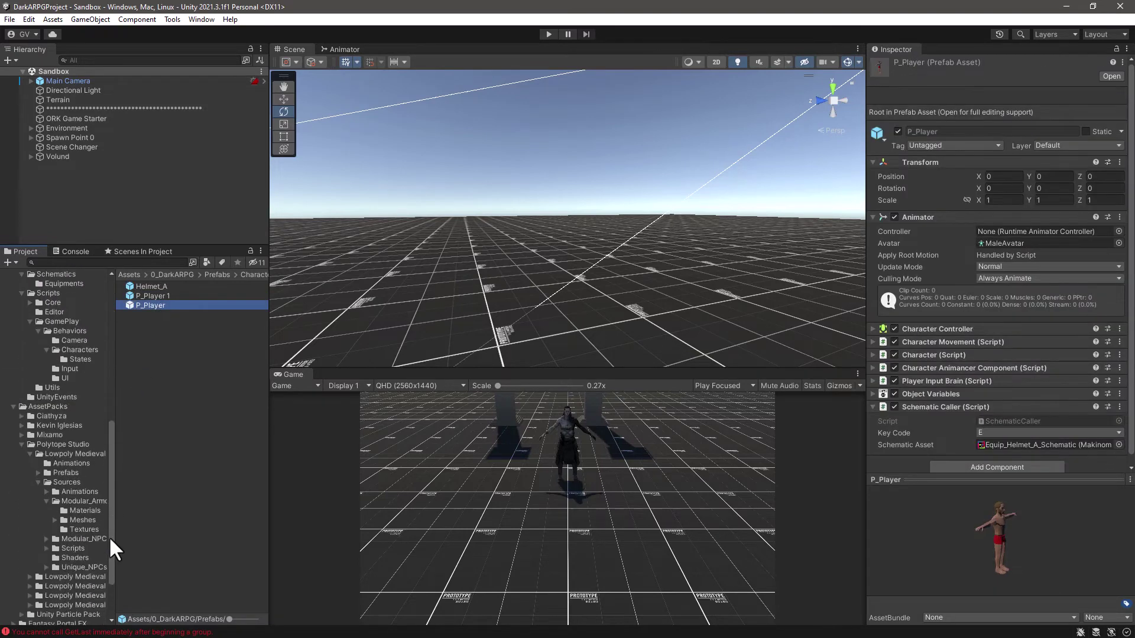
left_click(57, 388)
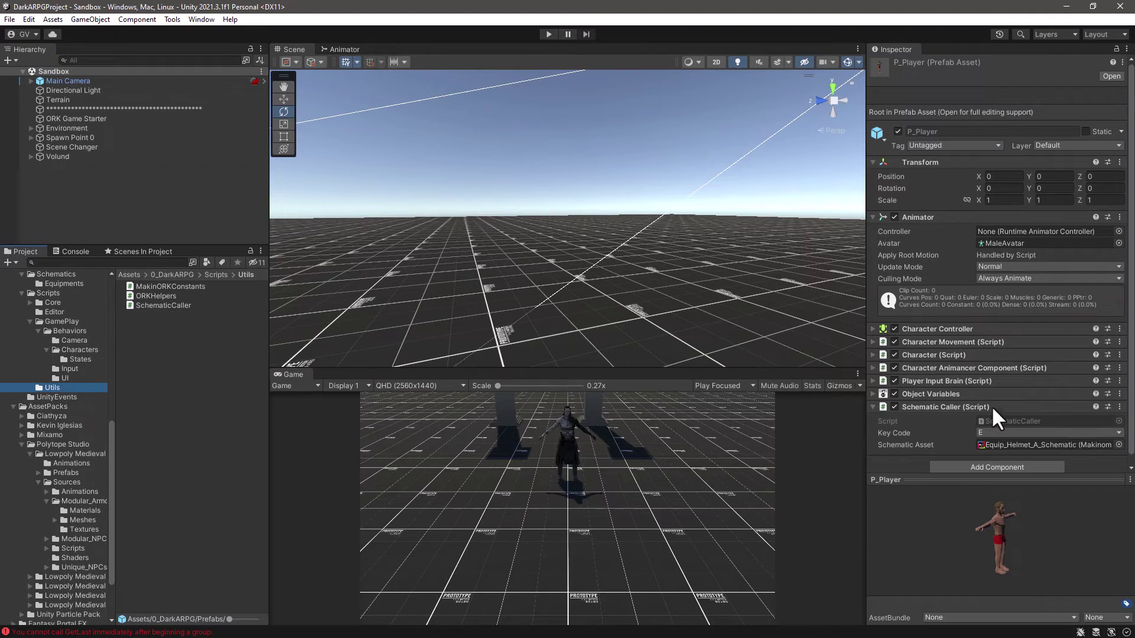
scroll(991, 408, "down", 1)
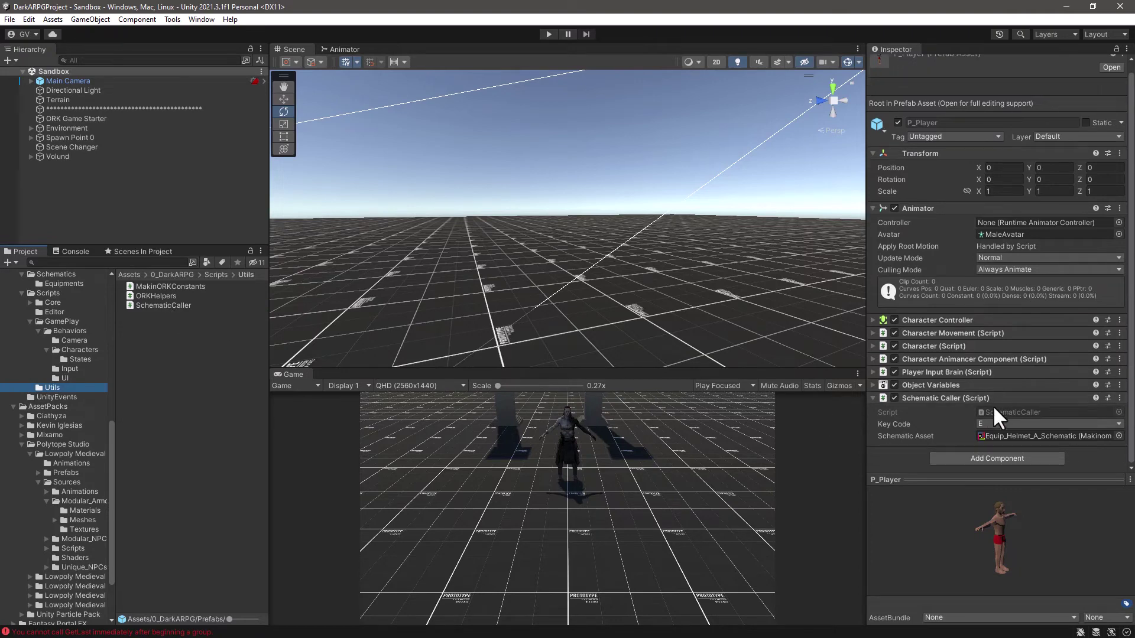
left_click(873, 398)
left_click_drag(168, 306, 902, 458)
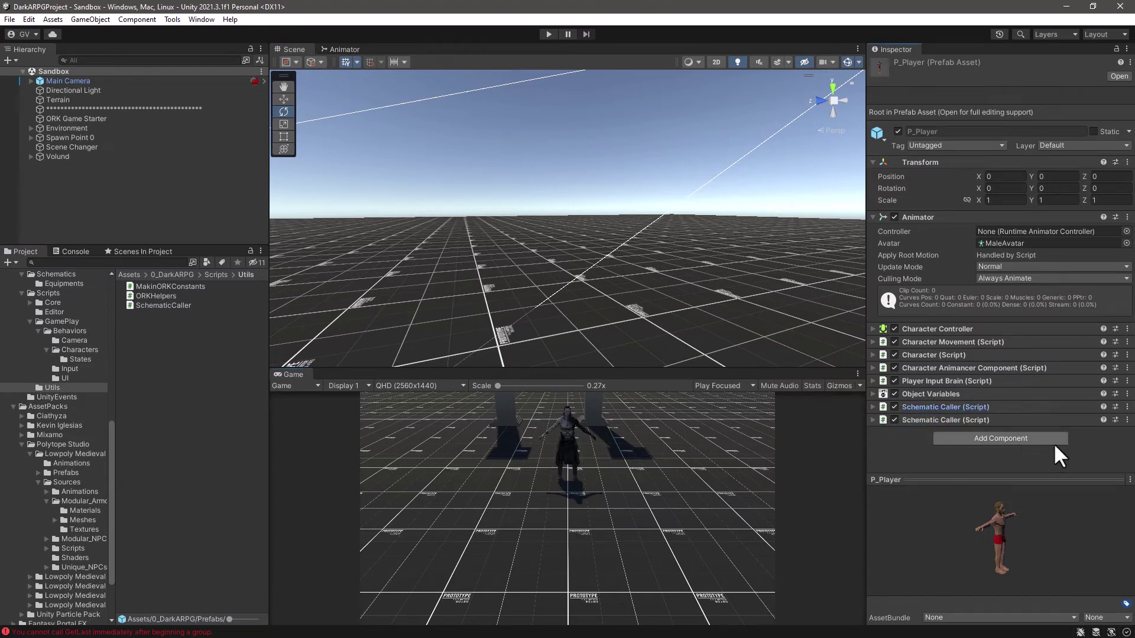
Step: Set the new Schematic Caller's Key Code to U and Schematic Asset to UnEquip_Helmet_A_Schematic
left_click(873, 420)
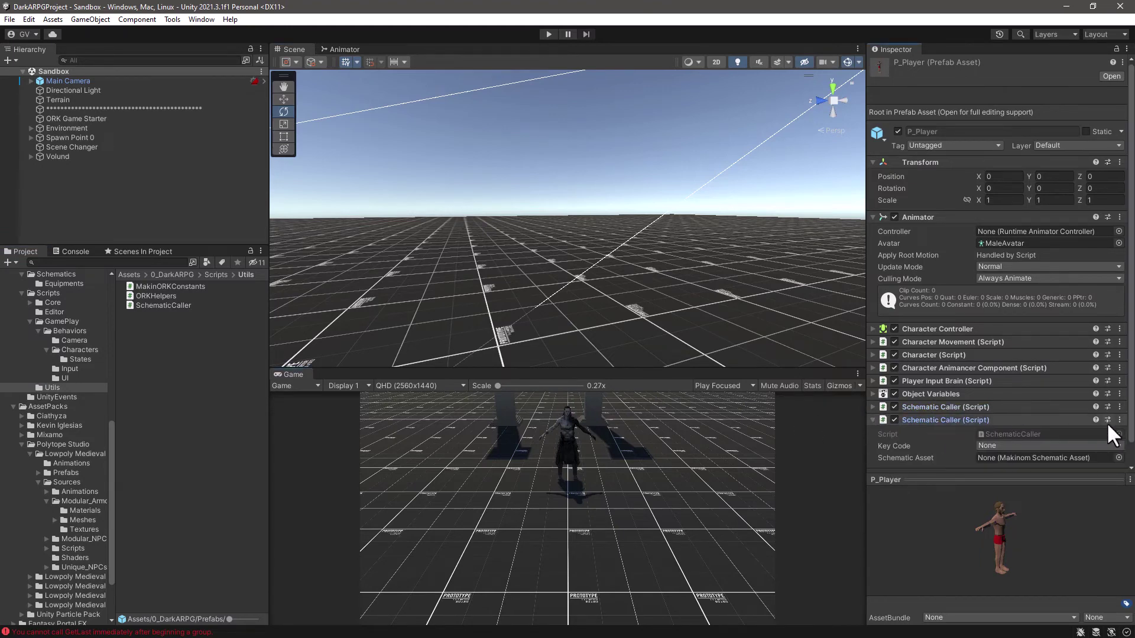
left_click(1094, 445)
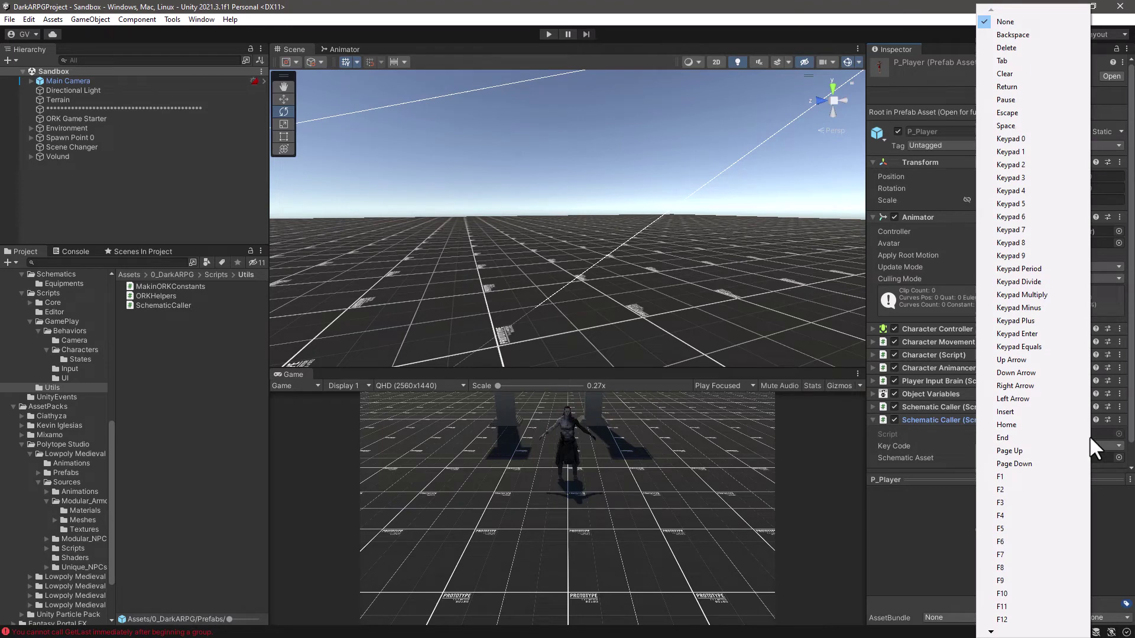
key("u")
key("u")
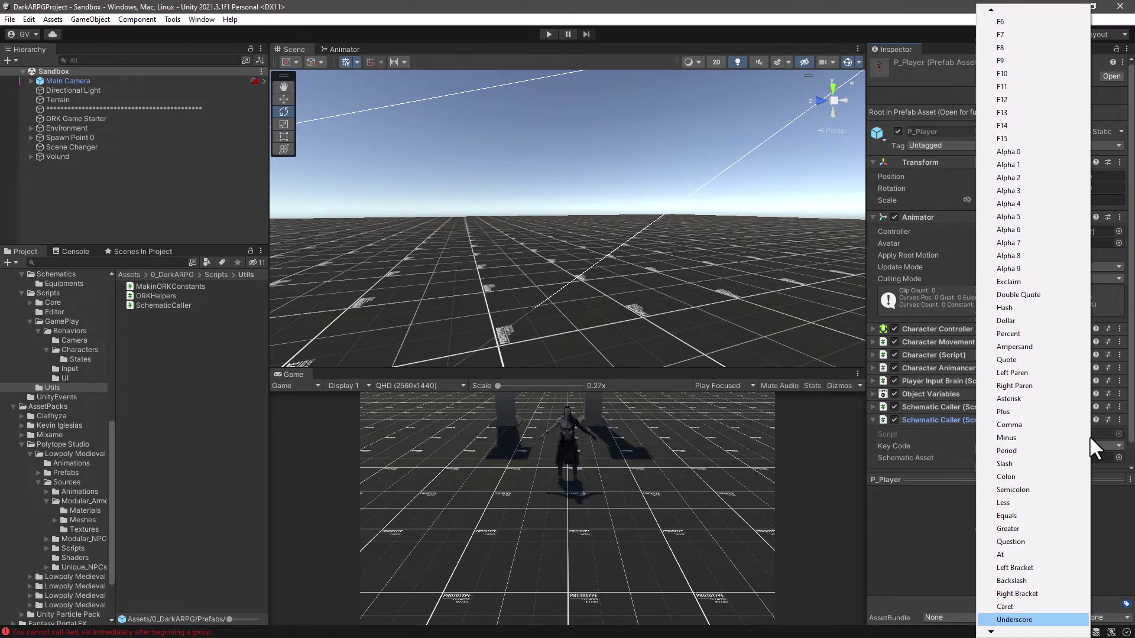
key("u")
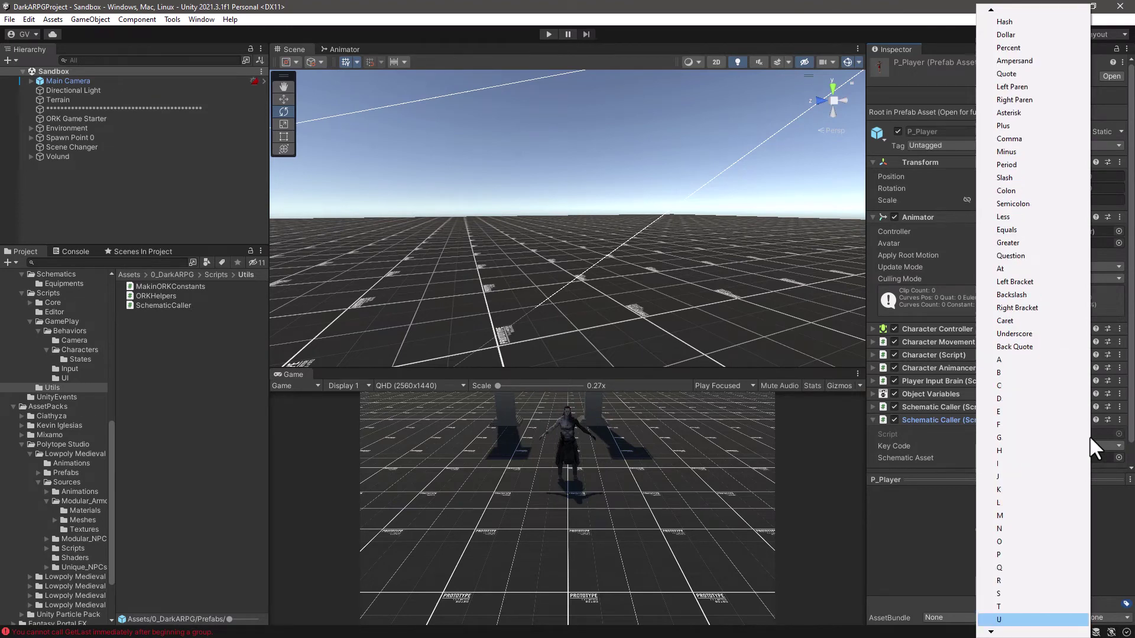
left_click(1010, 620)
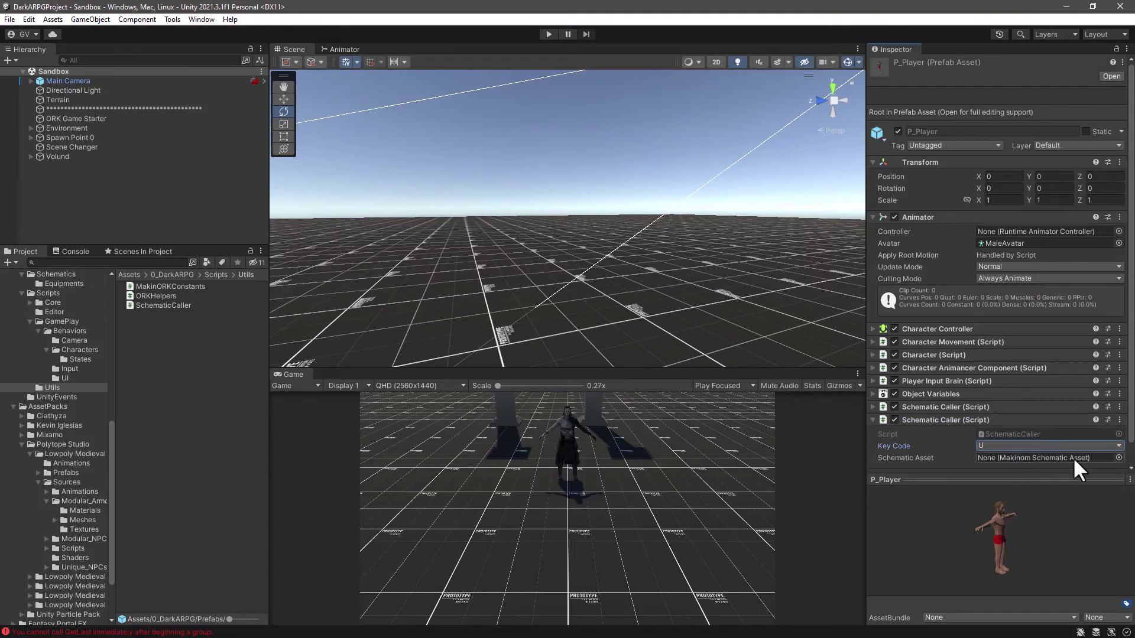
left_click(1118, 458)
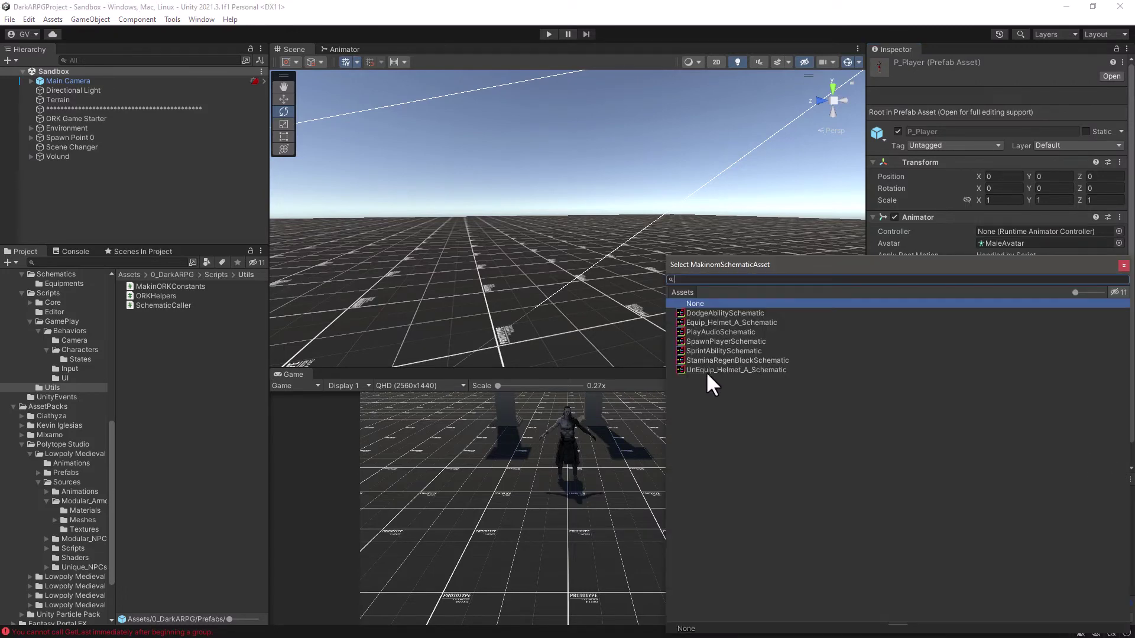
double_click(707, 370)
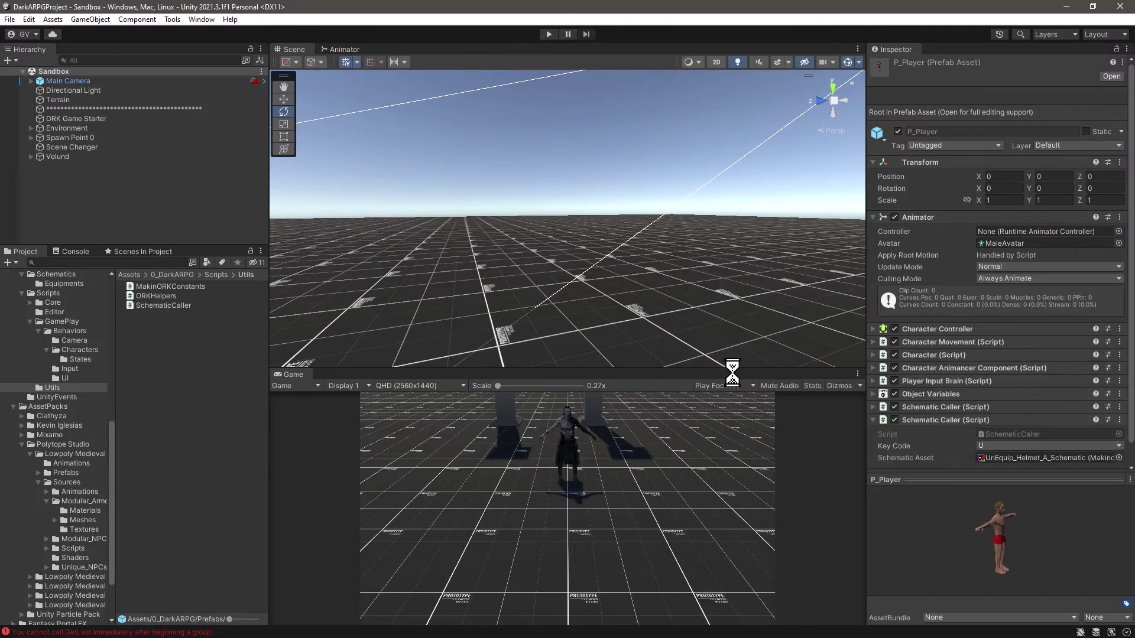
left_click(874, 419)
left_click_drag(722, 369, 720, 331)
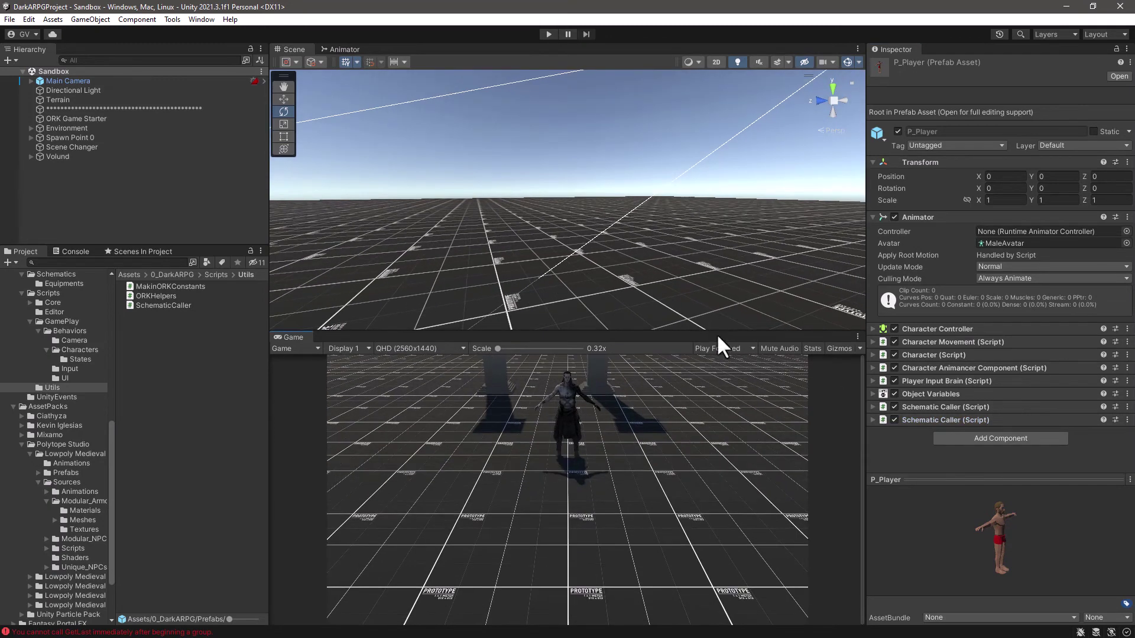
Step: Deselect P_Player, enter Play mode and orbit the Scene view to face the hero
left_click(207, 369)
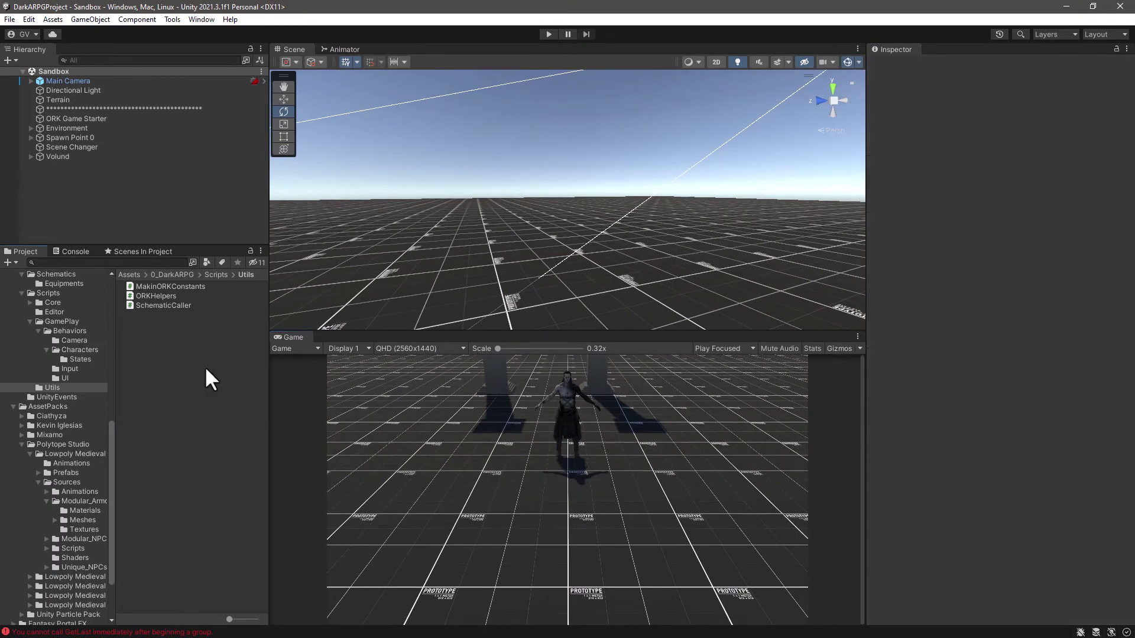
left_click(547, 33)
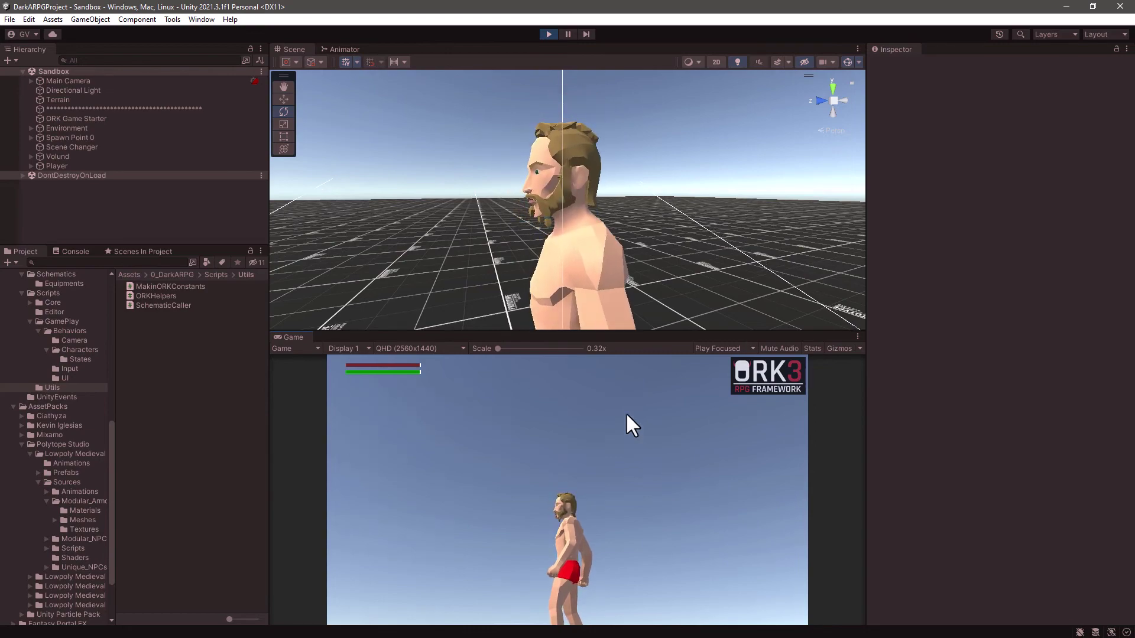
left_click_drag(560, 270, 736, 265, "alt")
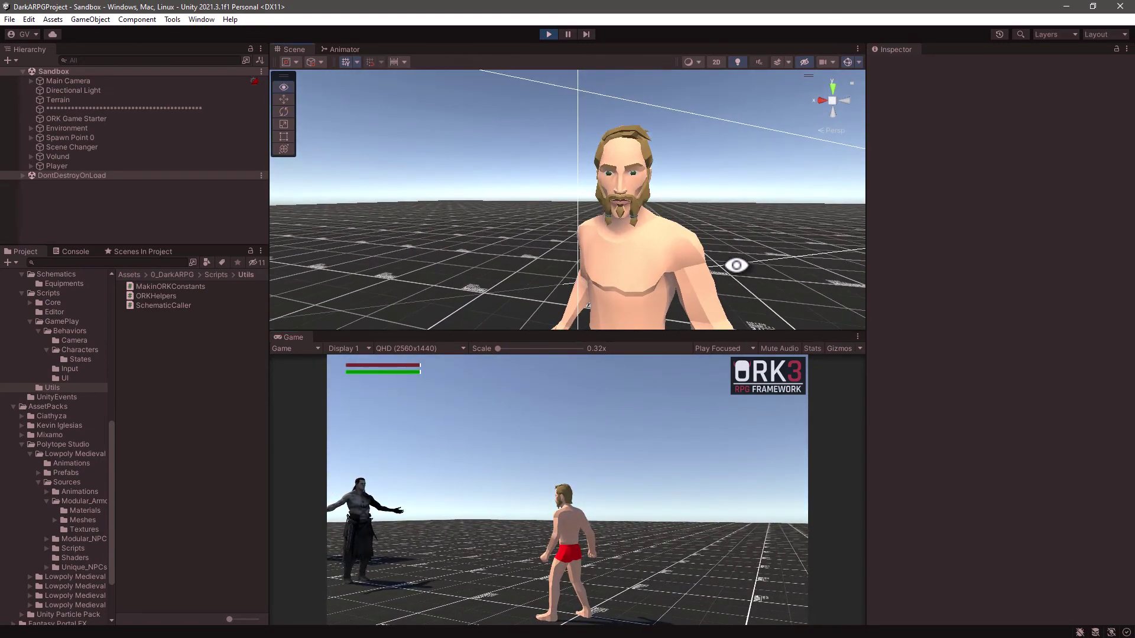